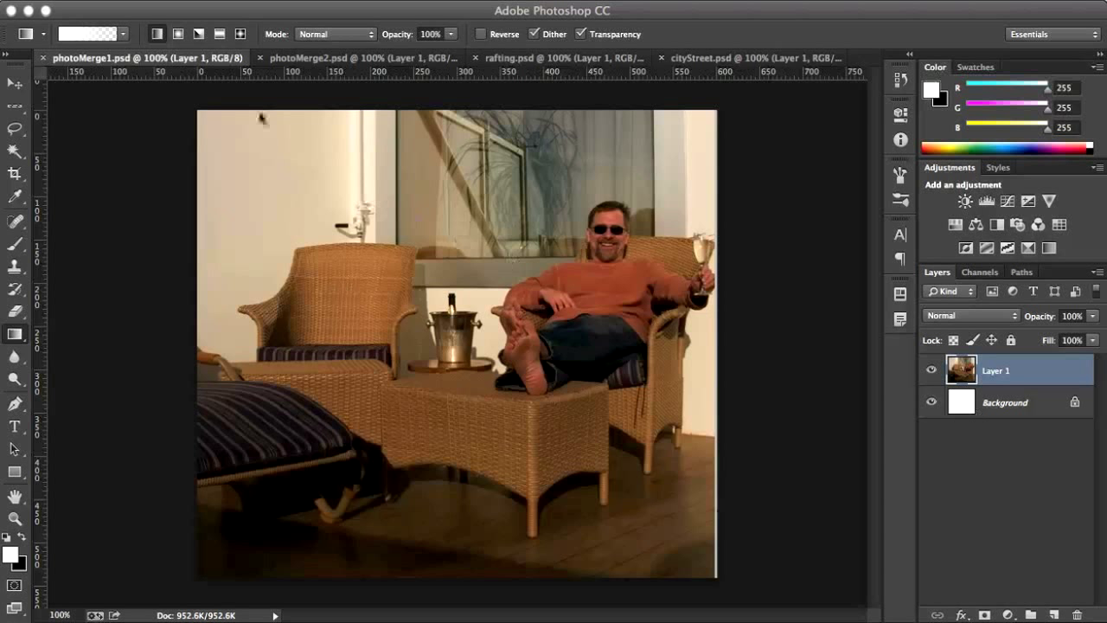
Compare the woman's photo in photoMerge2 with the man's photo in photoMerge1.
click(308, 58)
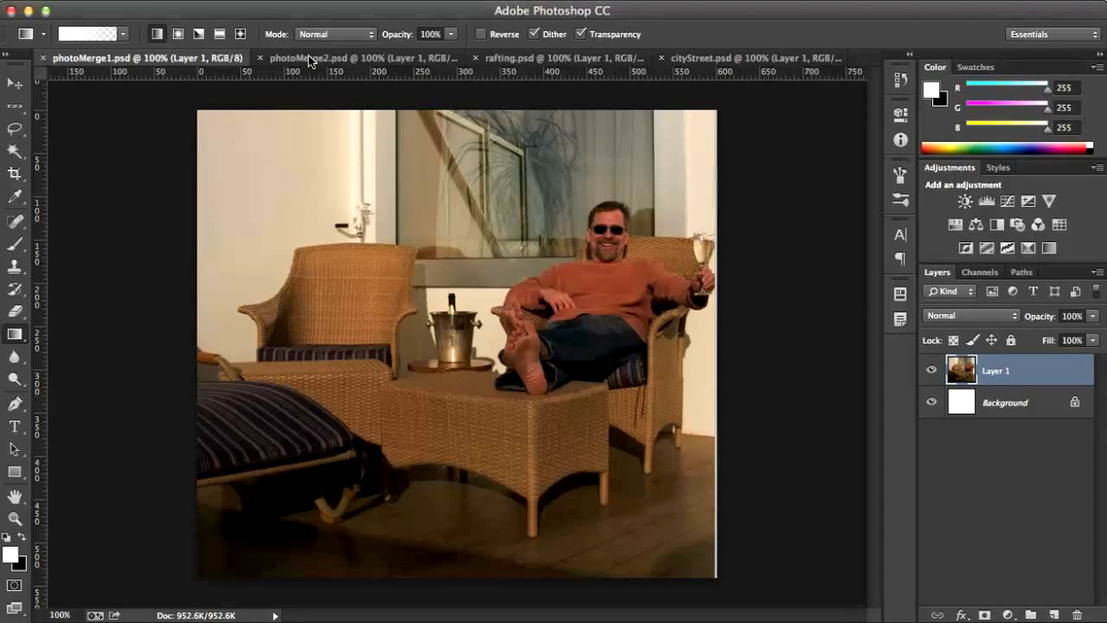
click(308, 58)
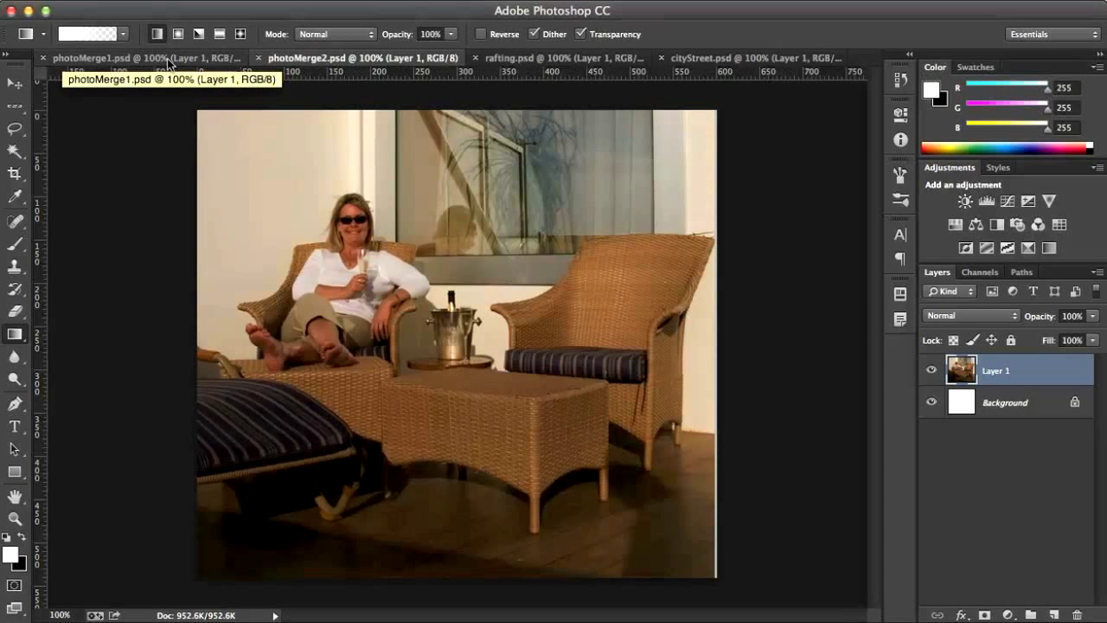
click(169, 63)
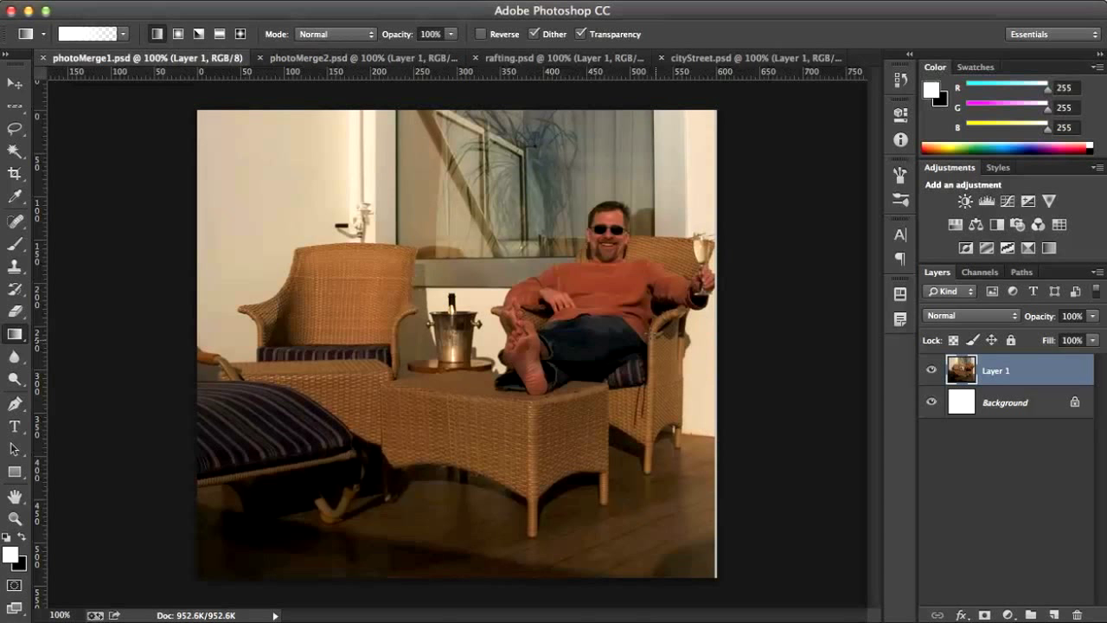
Drag the man's photo into photoMerge2 with the Move tool, then delete the misplaced Layer 2.
click(15, 83)
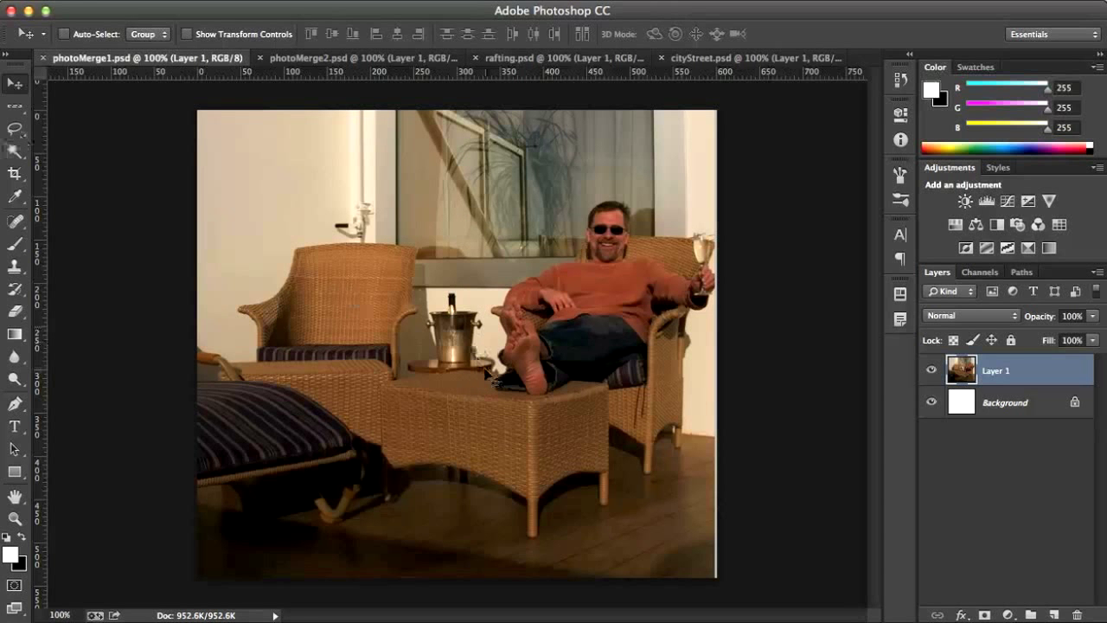
drag(486, 369, 339, 59)
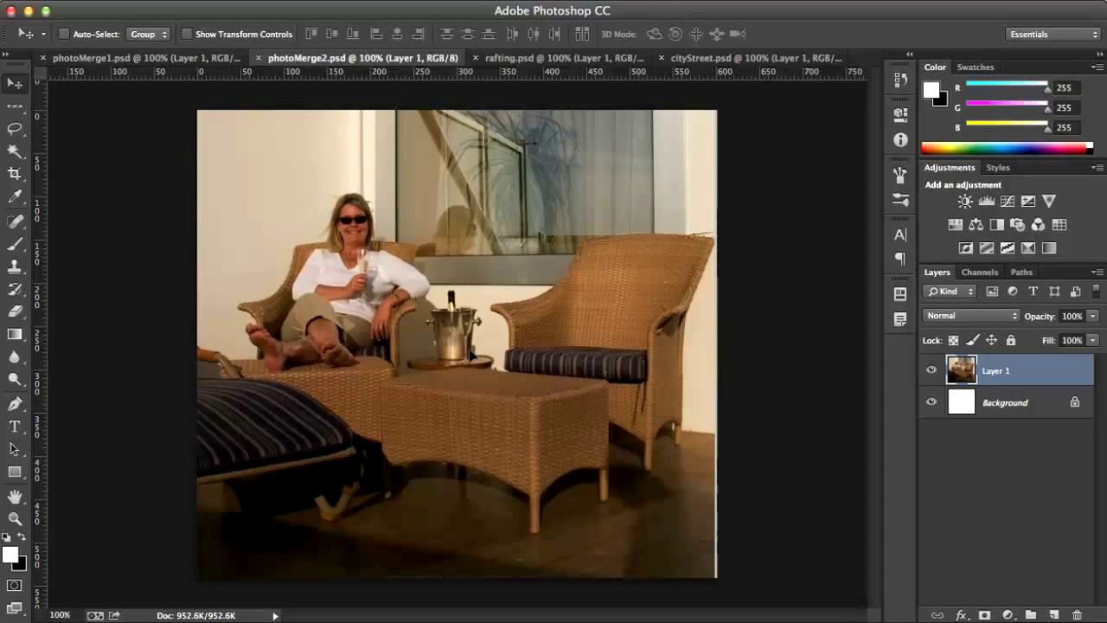
drag(471, 354, 506, 397)
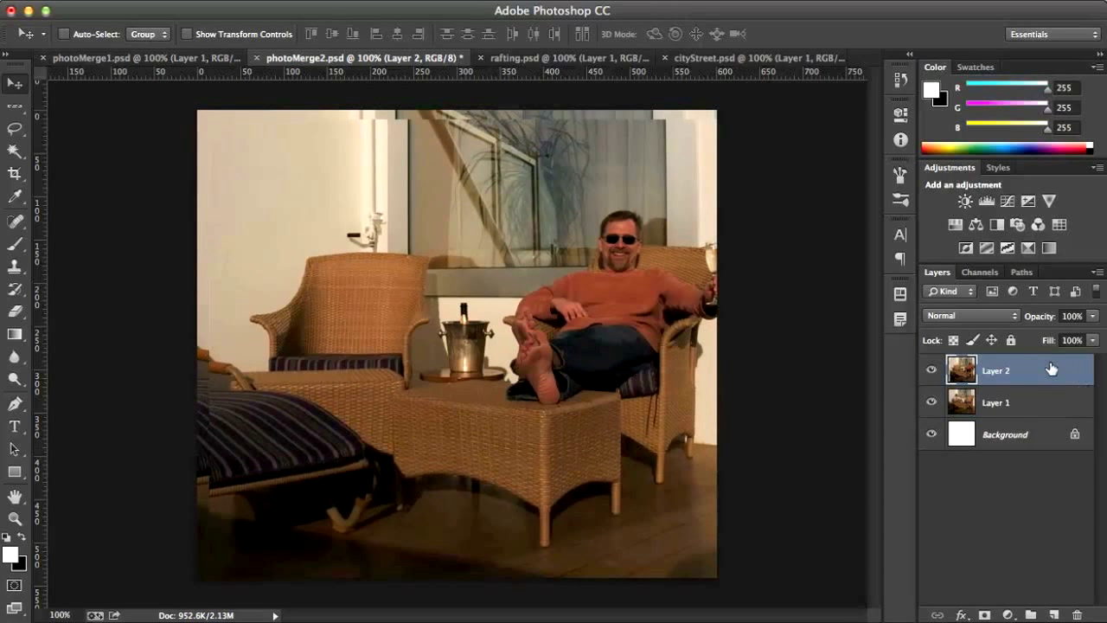
drag(1051, 370, 1076, 614)
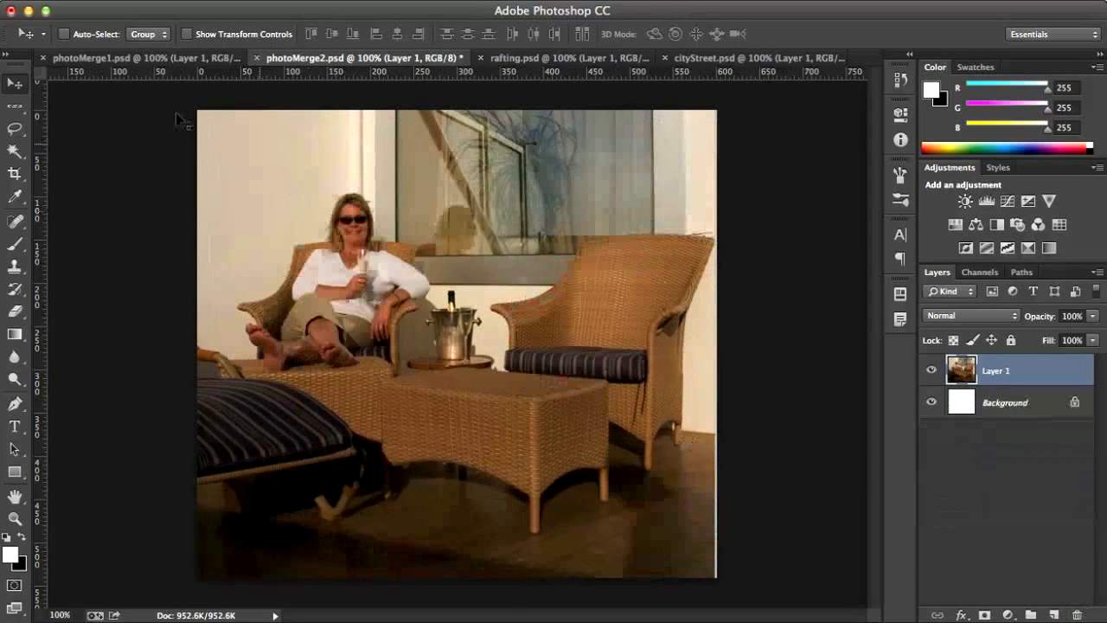
Copy the man's photo from photoMerge1 into photoMerge2 again as Layer 2, then hide it.
click(162, 58)
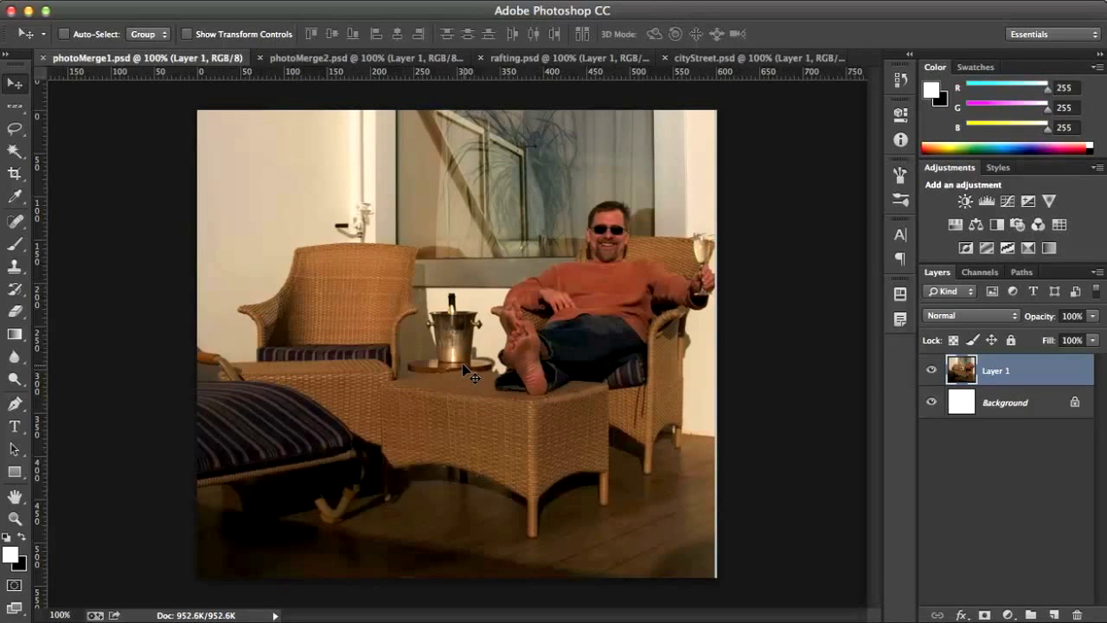
drag(474, 378, 346, 57)
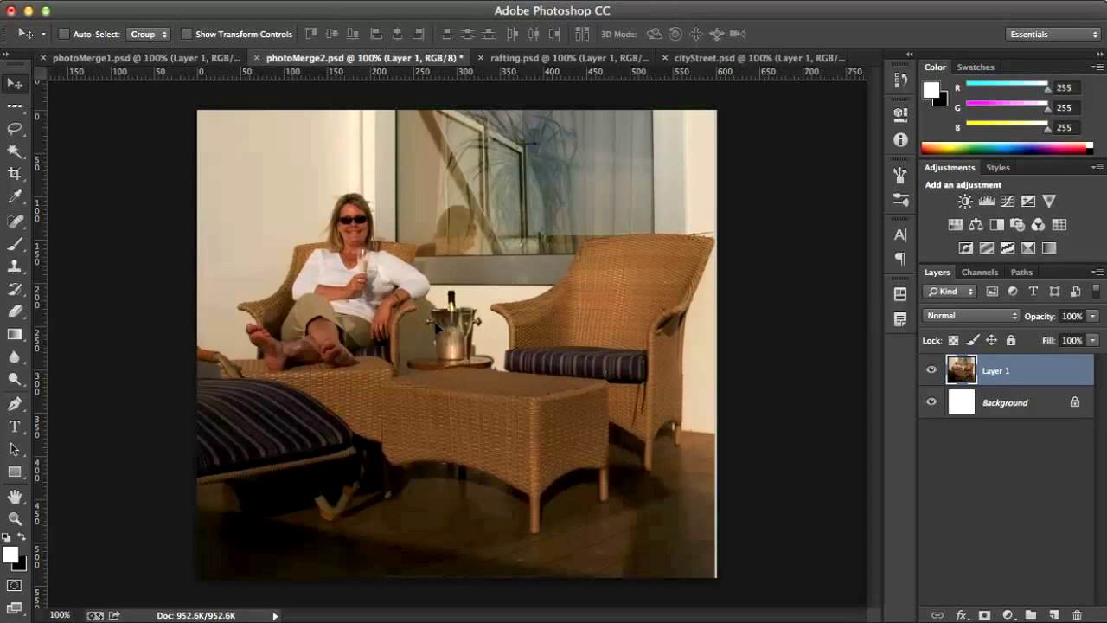
drag(438, 327, 447, 336)
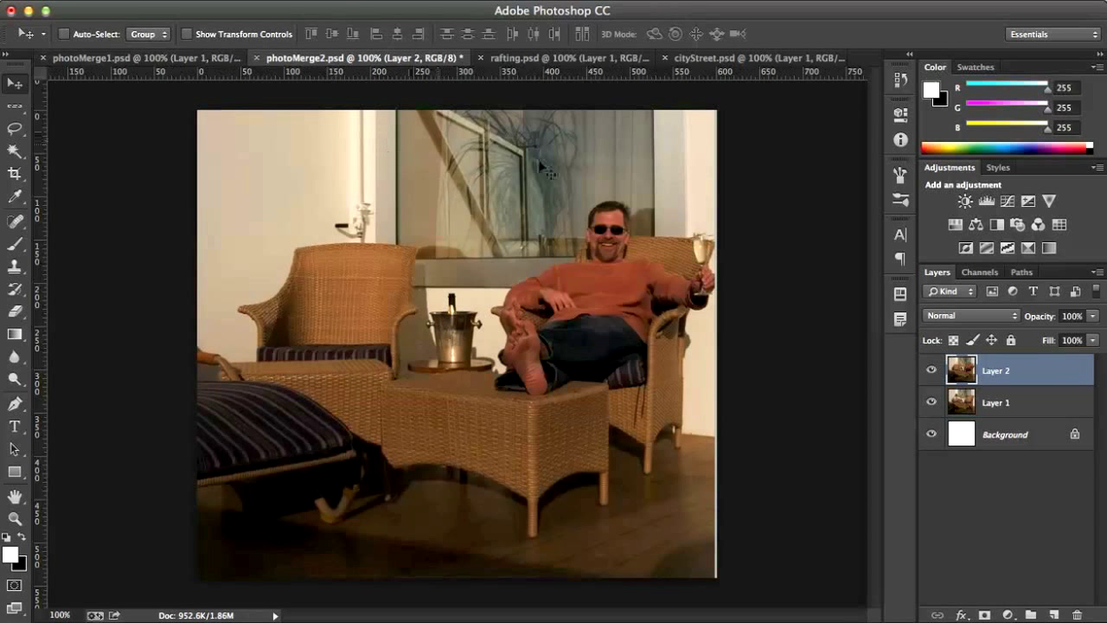
click(931, 371)
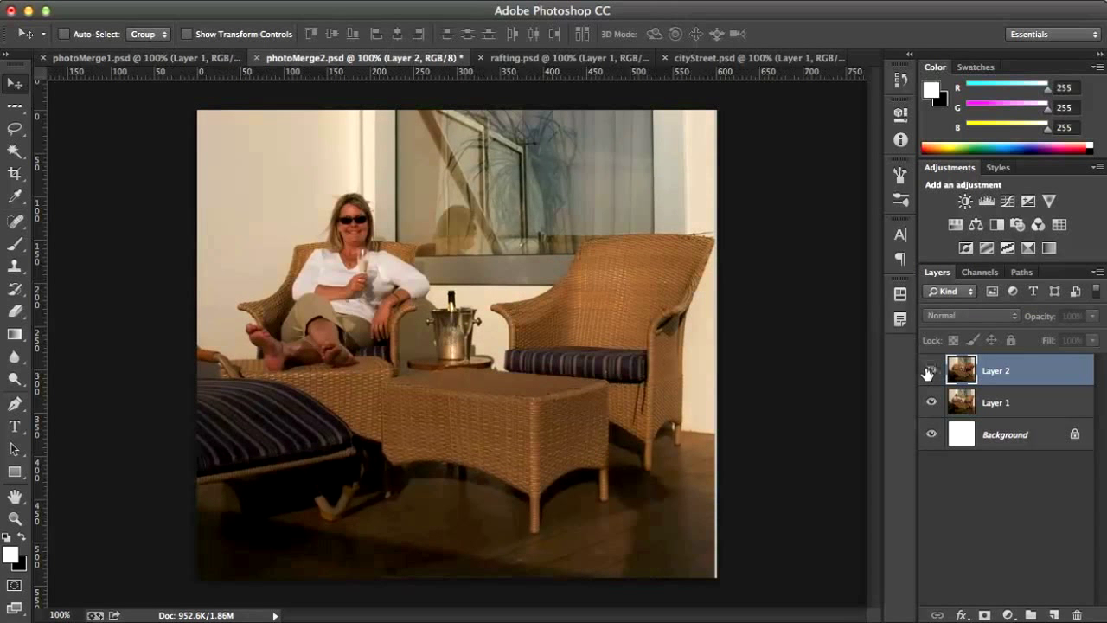
Toggle the man's layer on and off to compare it with the woman's photo.
click(930, 371)
click(931, 371)
click(930, 371)
click(930, 371)
click(931, 371)
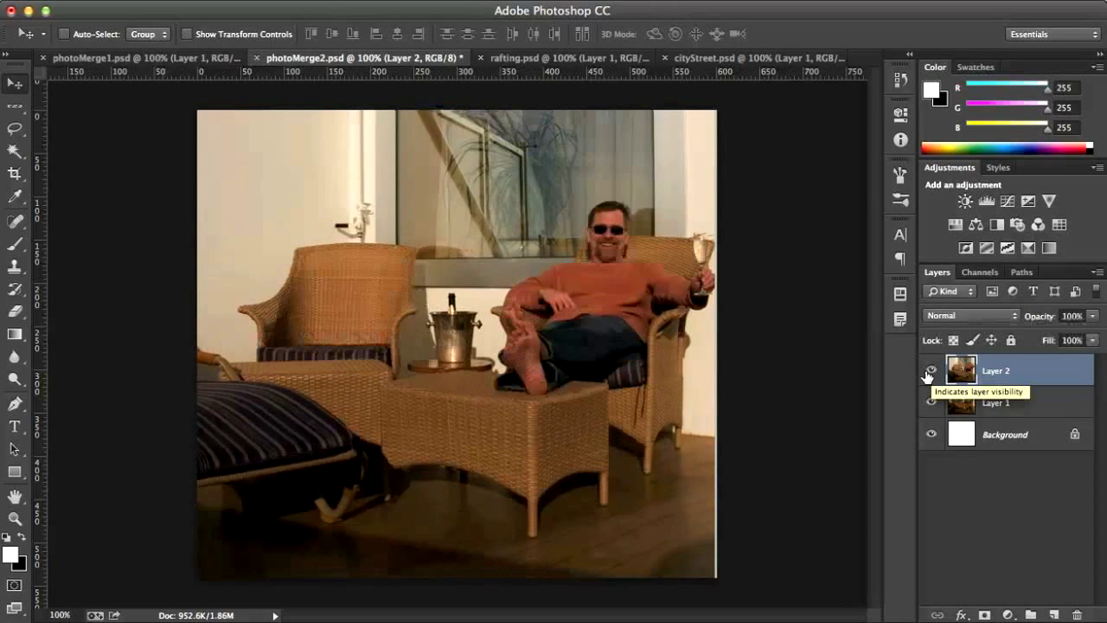
click(931, 371)
click(930, 371)
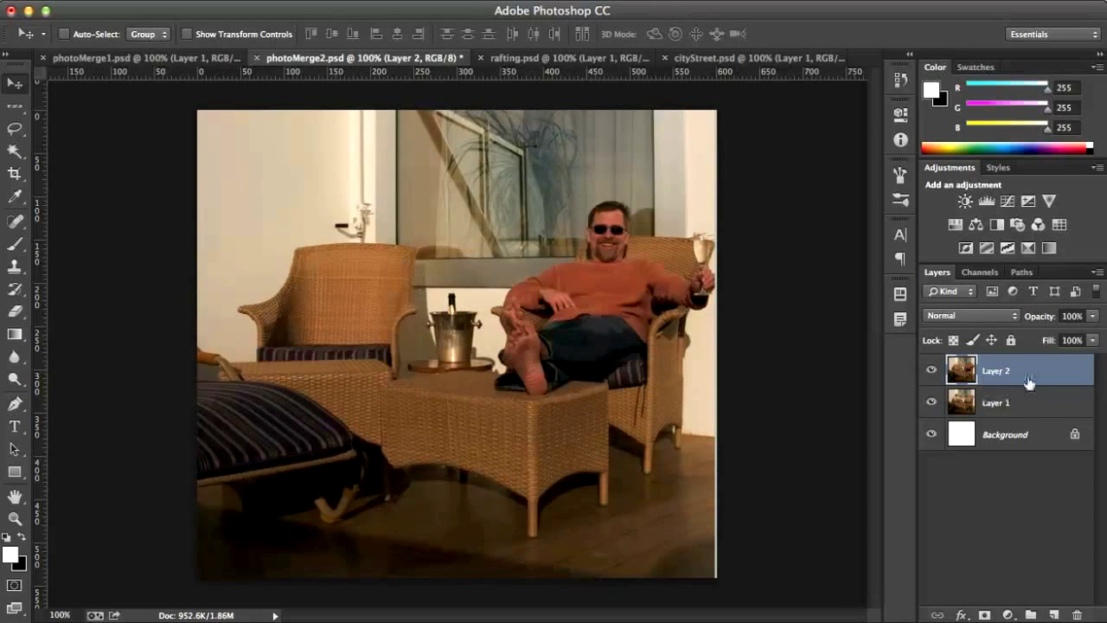
Set Layer 2's opacity to 50%, after trying 80% and 100%.
click(1048, 317)
text(80)
key(Return)
text(100)
key(Return)
key(5)
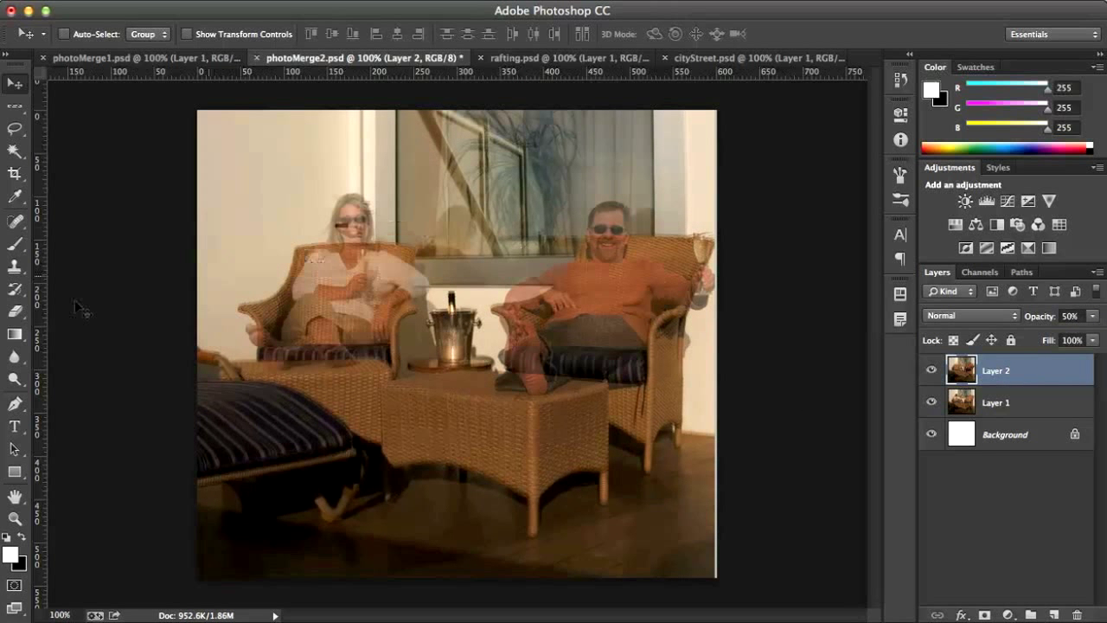
Zoom in on the woman's chair, nudge Layer 2 into alignment, and return to 100% zoom.
click(15, 519)
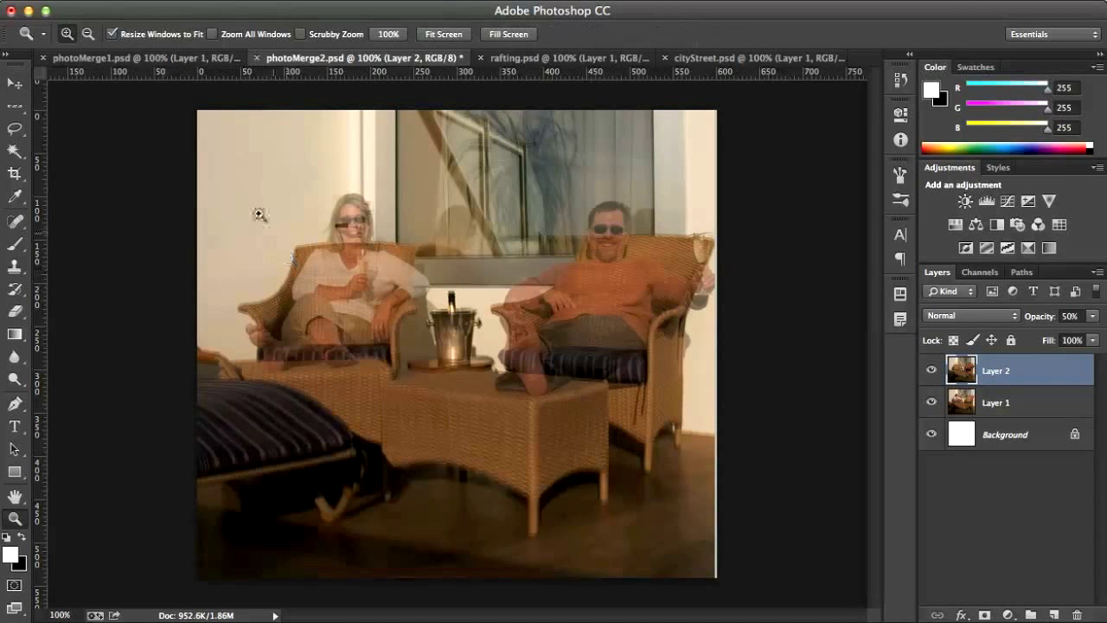
drag(243, 200, 375, 320)
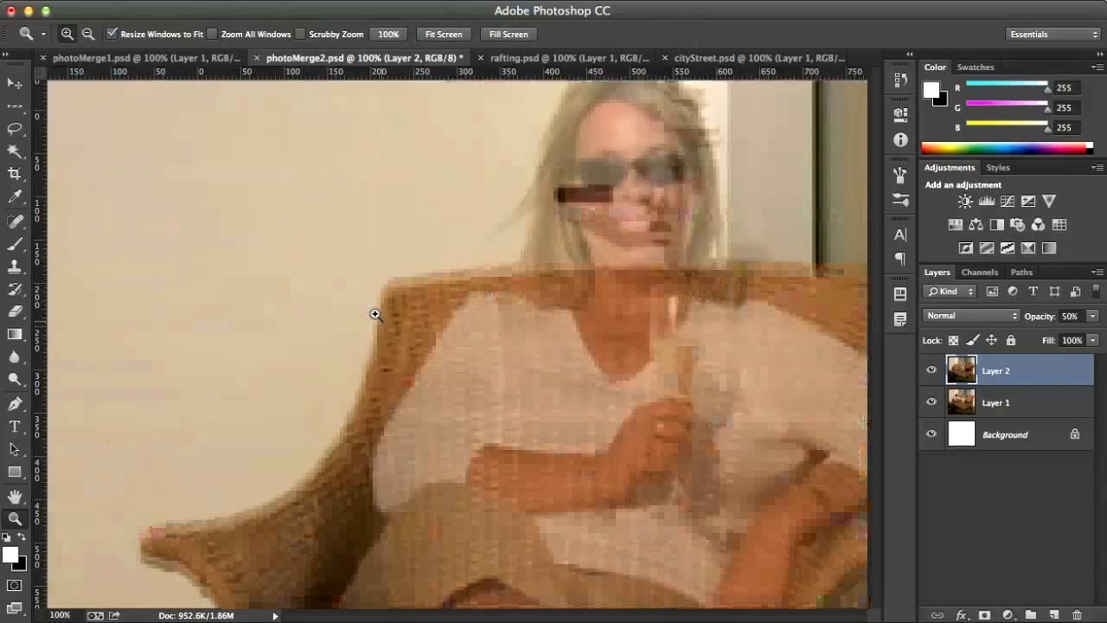
click(12, 83)
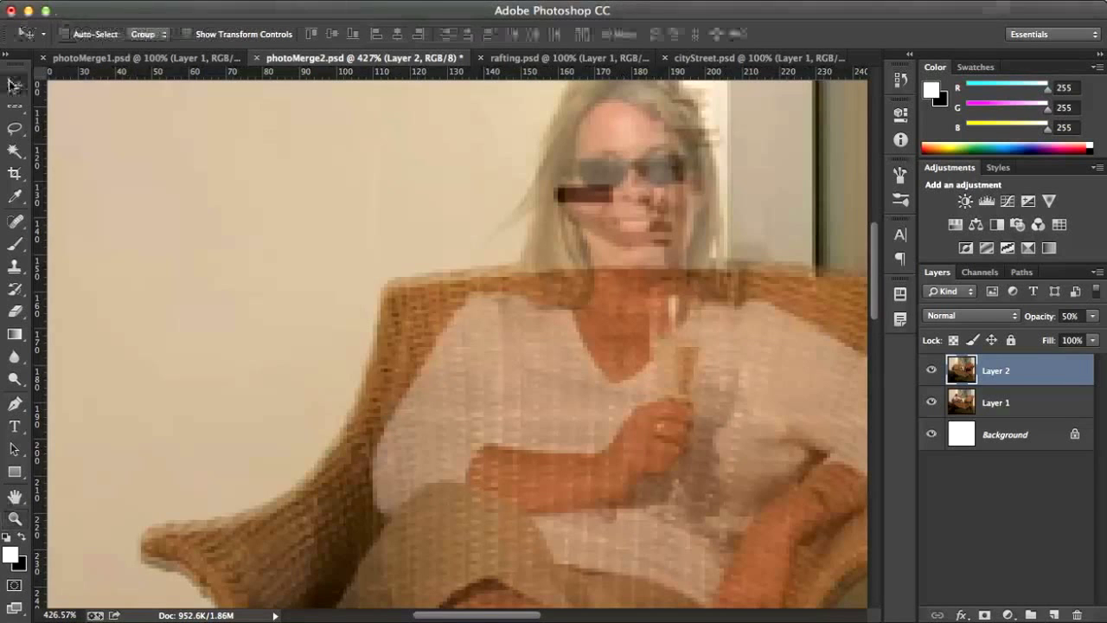
mouse_move(410, 321)
mouse_down()
mouse_move(433, 342)
mouse_move(409, 309)
mouse_up()
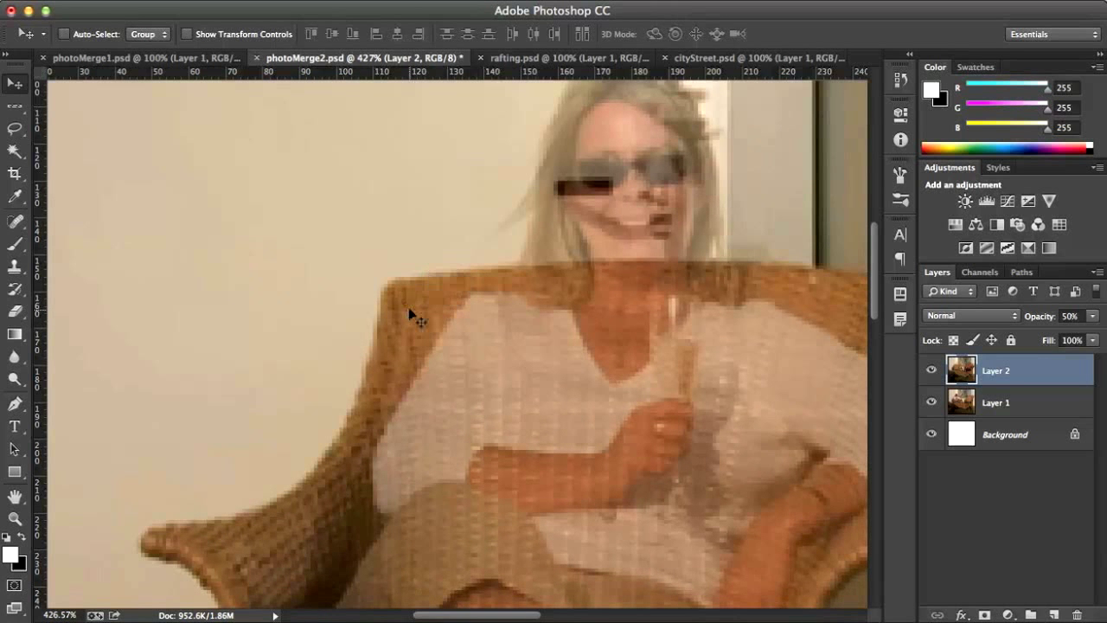
double_click(15, 519)
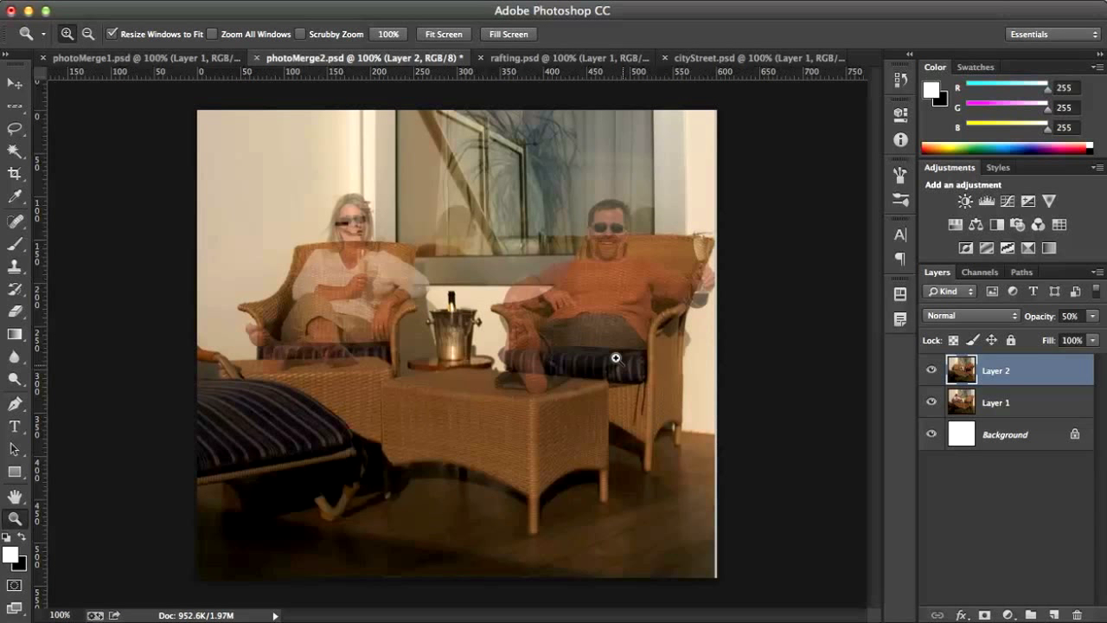
Return Layer 2 to 100% opacity, trim the right canvas edge slightly, and add a white layer mask.
key(0)
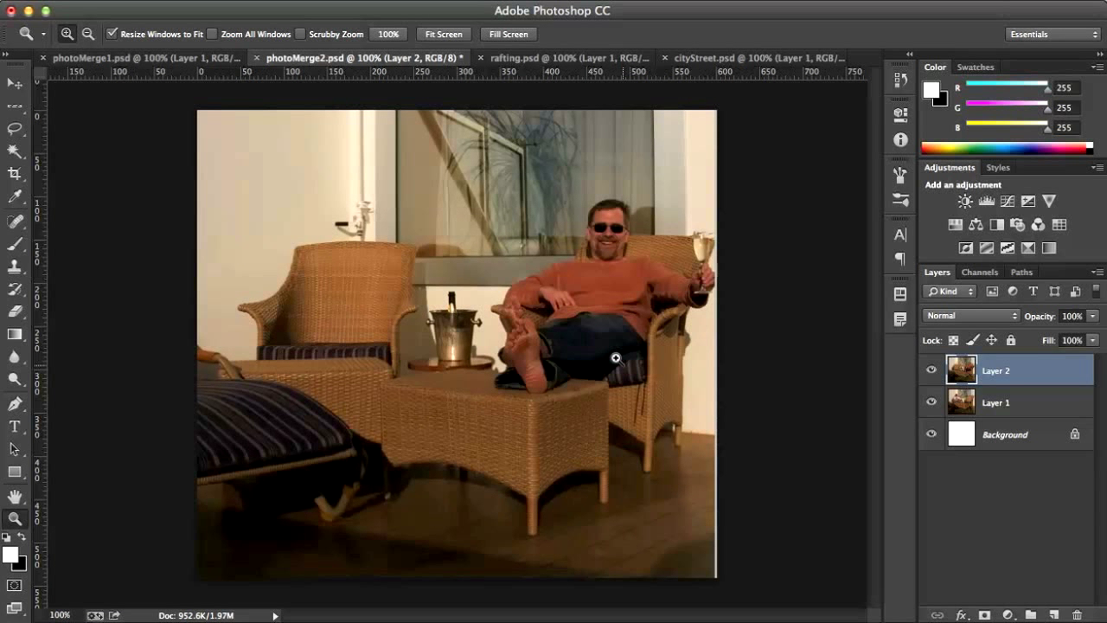
click(14, 175)
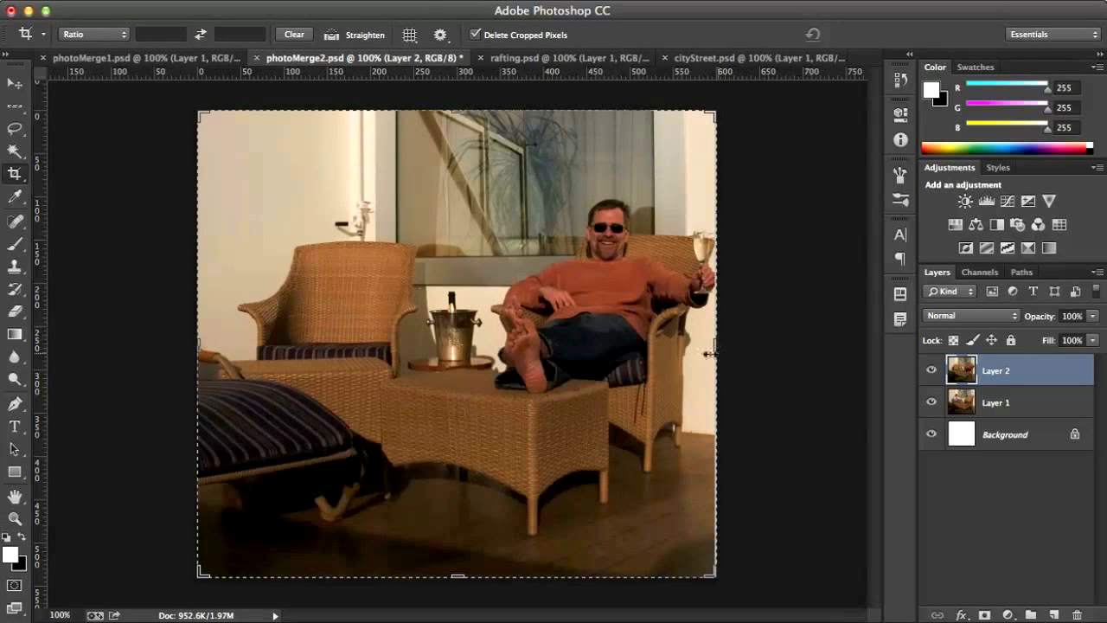
drag(707, 335, 706, 333)
key(Return)
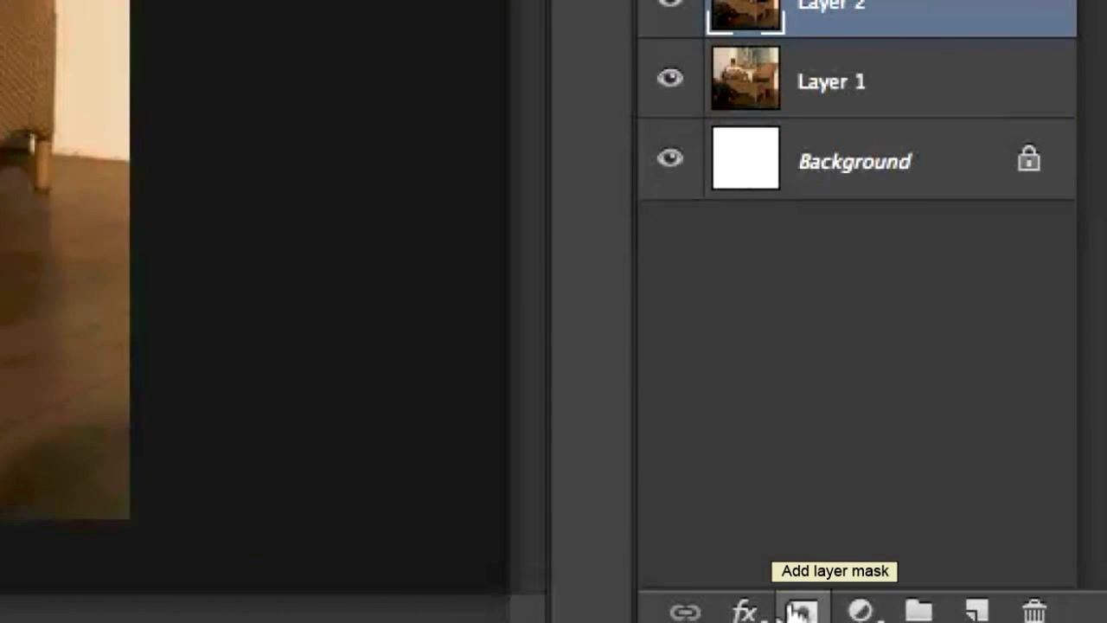
click(797, 612)
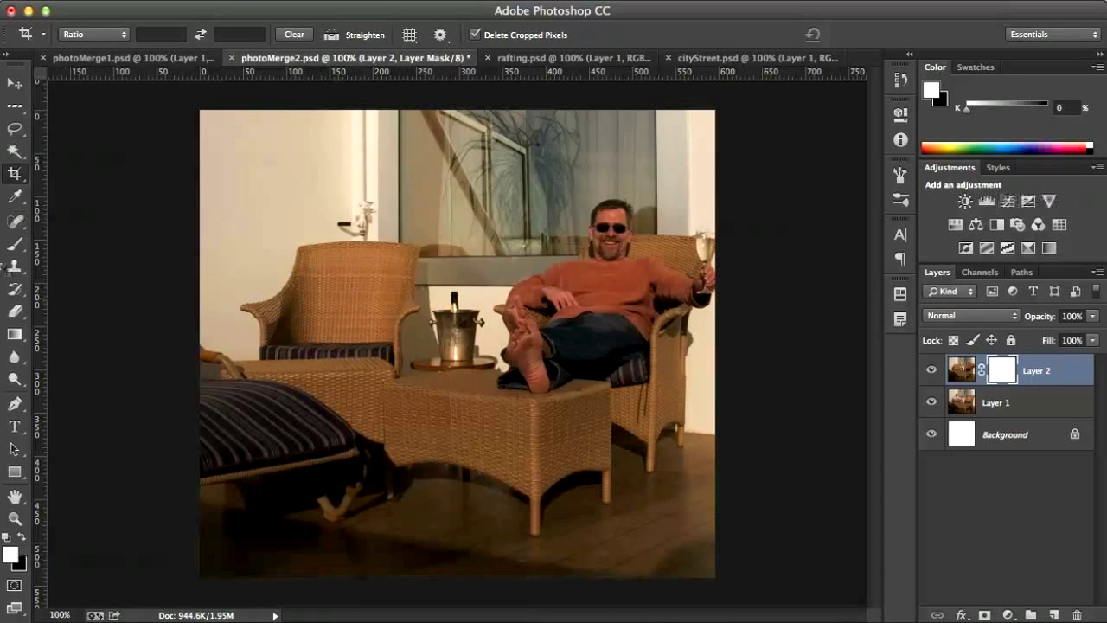
Take the Brush tool with black as foreground and stroke the mask around the man's feet and ice bucket.
click(15, 243)
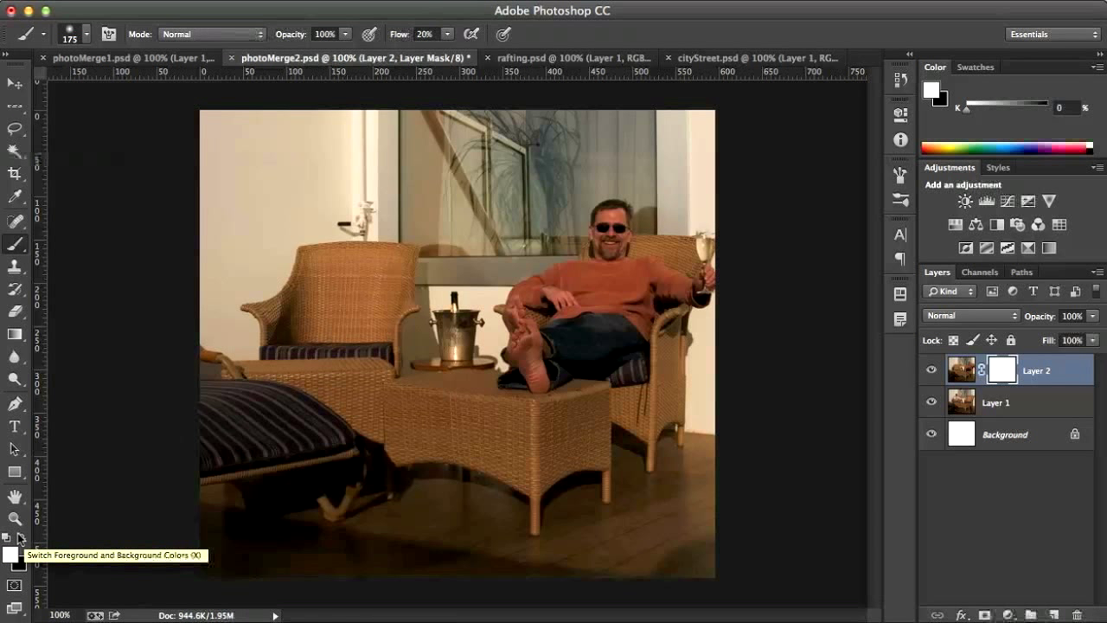
click(18, 538)
click(18, 538)
click(18, 538)
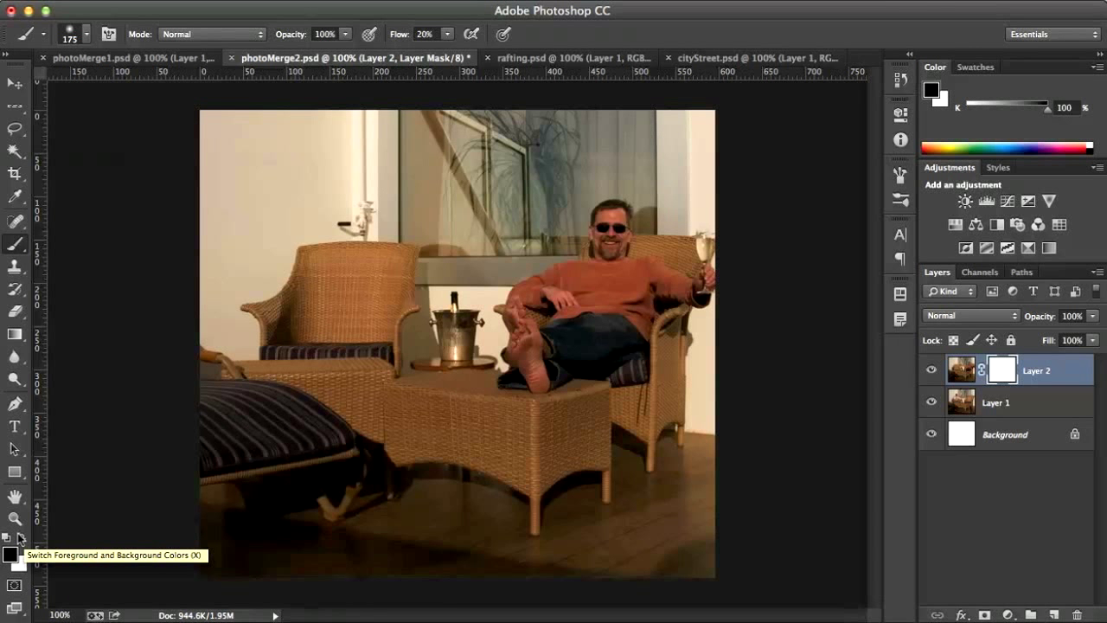
click(18, 538)
click(18, 538)
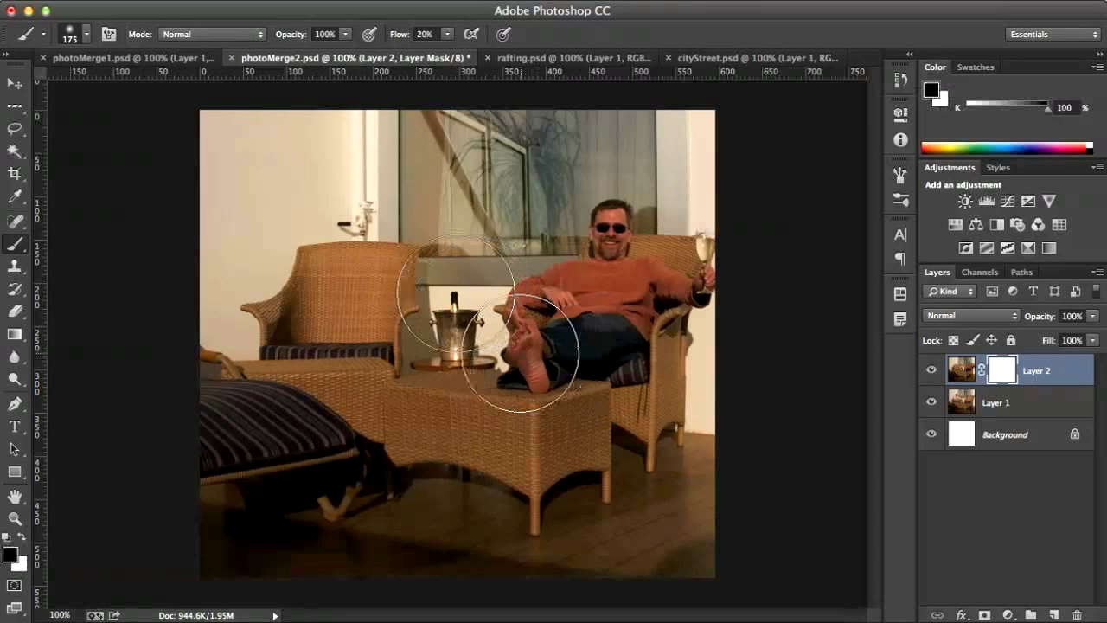
mouse_move(519, 354)
mouse_down()
mouse_move(444, 247)
mouse_move(482, 321)
mouse_move(493, 320)
mouse_up()
Choose the 18 px soft brush tip, then enlarge the brush slightly with ].
right_click(493, 321)
mouse_move(644, 355)
mouse_down()
mouse_move(594, 363)
mouse_move(597, 471)
mouse_move(567, 467)
mouse_up()
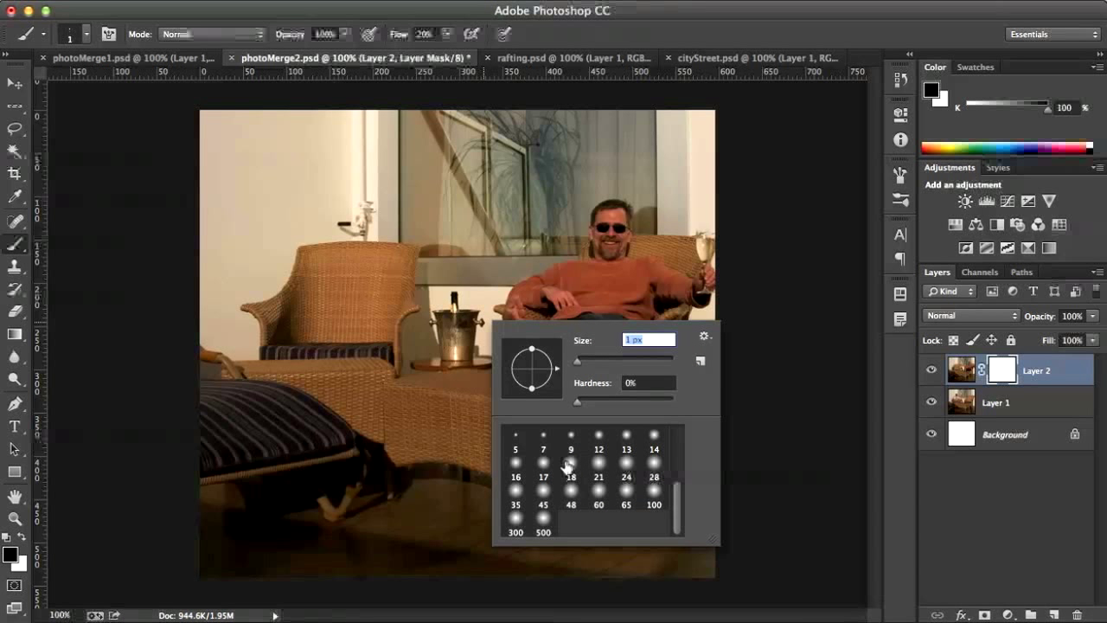
click(569, 465)
key(Return)
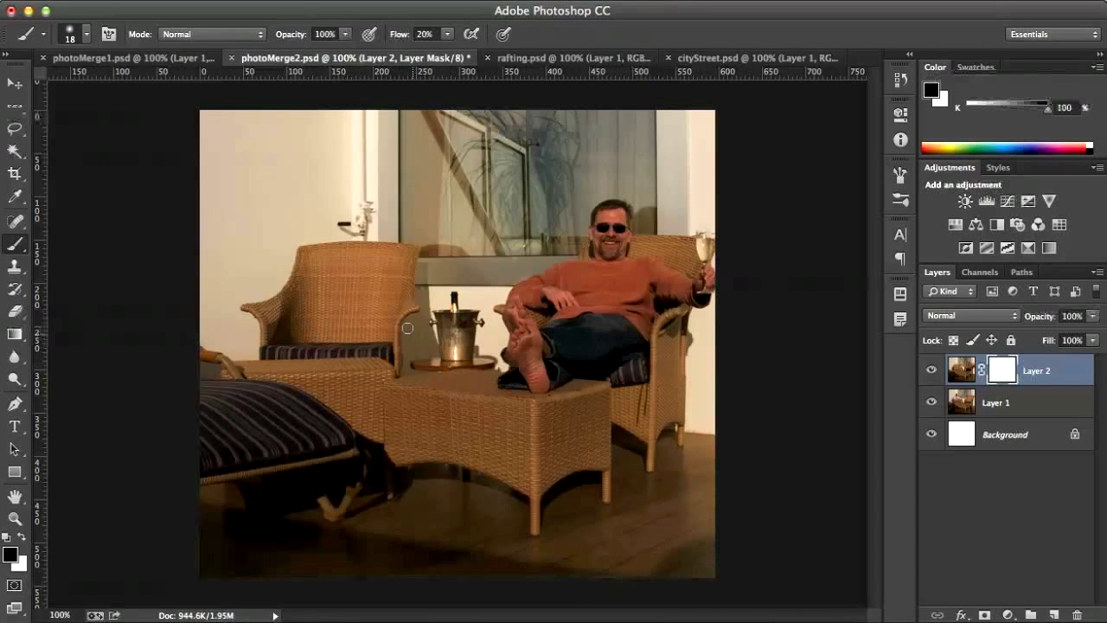
key(bracketright)
key(bracketright)
key(bracketright)
key(bracketright)
key(bracketright)
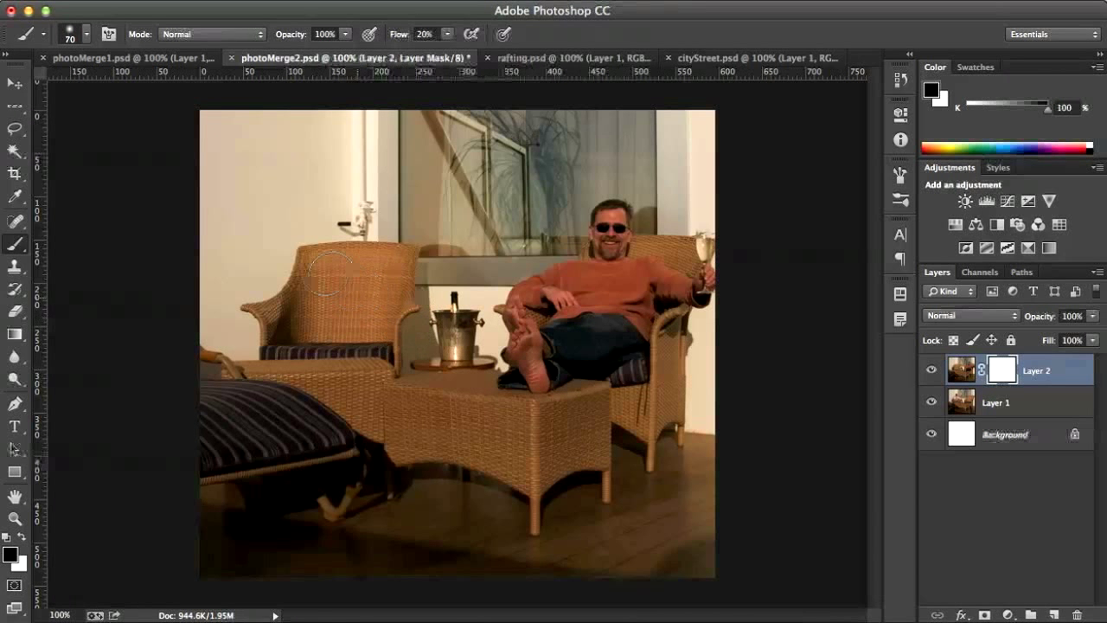
Paint black over the left chair to reveal the woman's body and glass, checking with Layer 1 hidden.
mouse_move(309, 261)
mouse_down()
mouse_move(341, 209)
mouse_move(301, 250)
mouse_move(336, 183)
mouse_move(335, 218)
mouse_move(338, 183)
mouse_move(350, 222)
mouse_move(338, 179)
mouse_move(331, 210)
mouse_move(322, 182)
mouse_move(333, 177)
mouse_move(347, 189)
mouse_move(318, 197)
mouse_move(325, 227)
mouse_up()
mouse_move(346, 263)
mouse_down()
mouse_move(384, 272)
mouse_move(350, 268)
mouse_up()
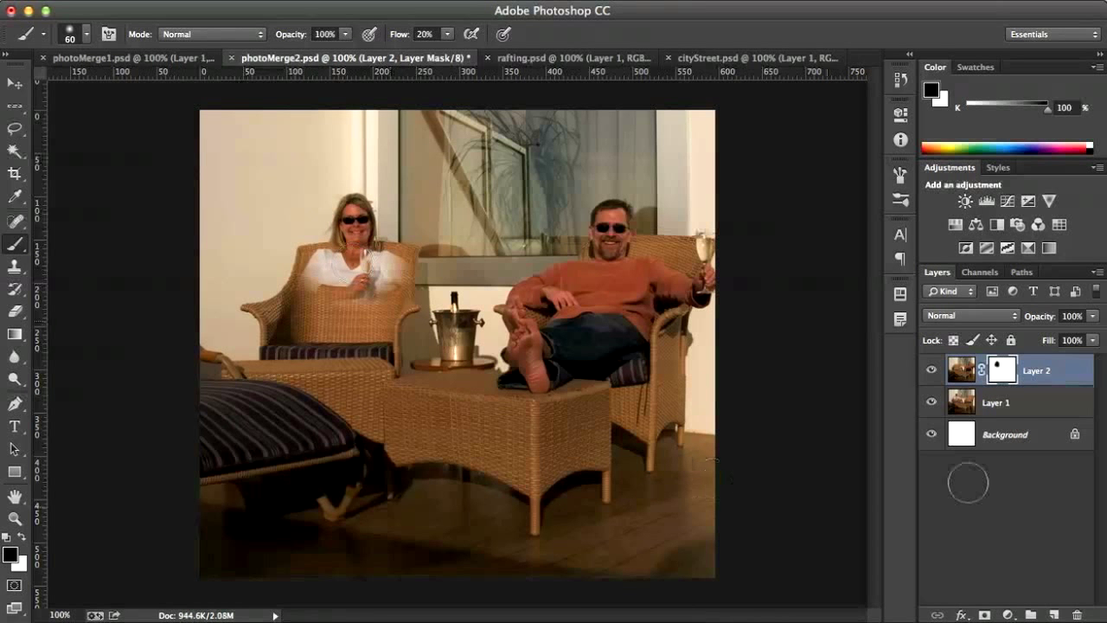
click(930, 402)
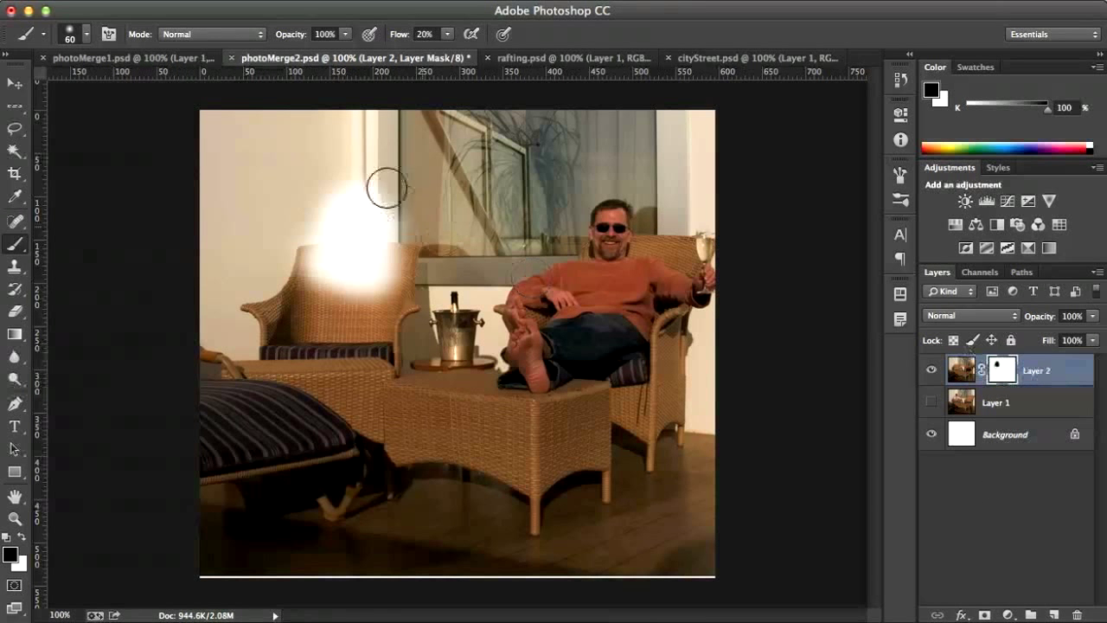
mouse_move(366, 185)
mouse_down()
mouse_move(355, 211)
mouse_move(321, 217)
mouse_move(356, 226)
mouse_up()
click(927, 403)
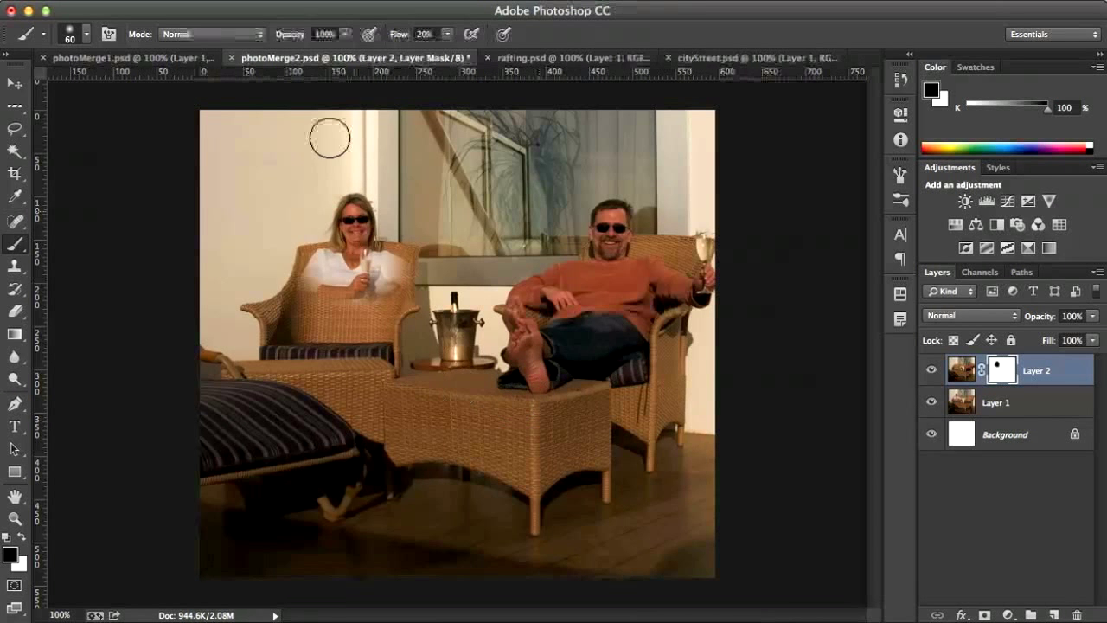
Raise the brush flow, reveal the woman's legs and feet, and refine edges around her head, window and chair.
drag(330, 138, 298, 141)
mouse_move(338, 302)
mouse_down()
mouse_move(296, 267)
mouse_move(286, 272)
mouse_move(366, 287)
mouse_move(387, 261)
mouse_move(403, 264)
mouse_move(385, 276)
mouse_move(366, 354)
mouse_move(341, 295)
mouse_move(319, 332)
mouse_move(310, 302)
mouse_move(289, 307)
mouse_move(288, 321)
mouse_move(313, 332)
mouse_move(242, 332)
mouse_move(263, 335)
mouse_move(224, 305)
mouse_move(246, 327)
mouse_move(313, 340)
mouse_up()
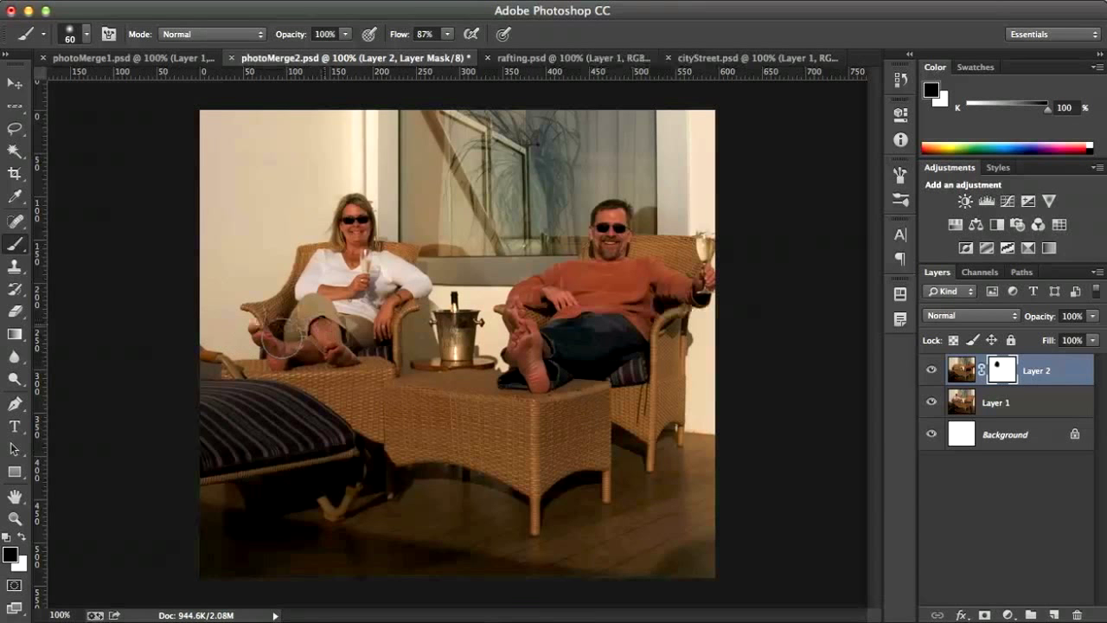
mouse_move(334, 181)
mouse_down()
mouse_move(359, 210)
mouse_move(372, 207)
mouse_move(420, 156)
mouse_move(402, 211)
mouse_move(435, 192)
mouse_up()
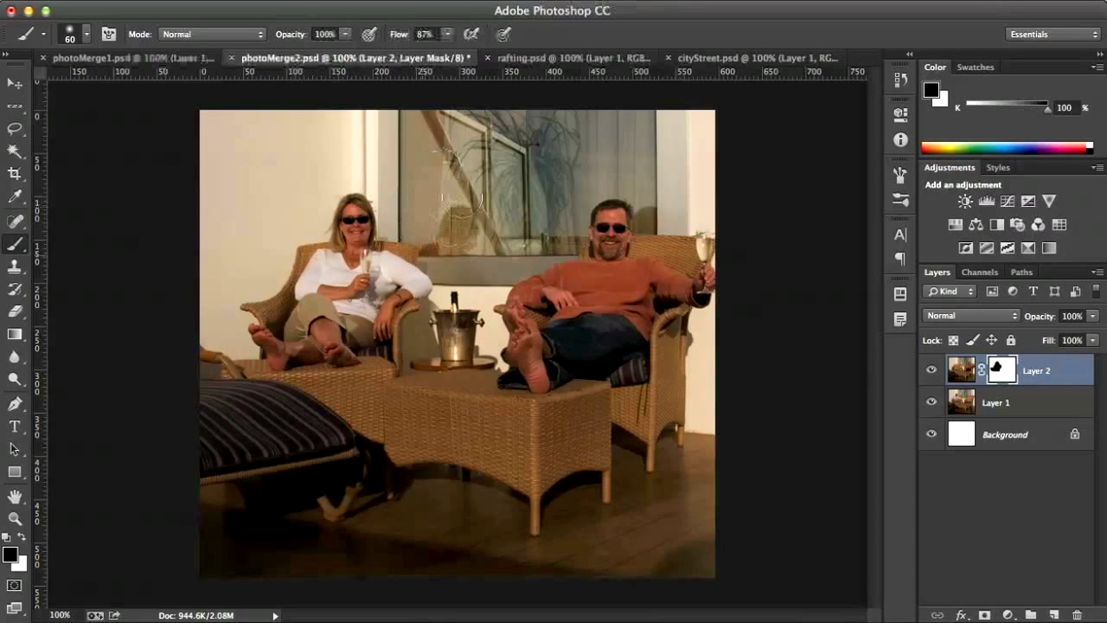
drag(429, 215, 457, 197)
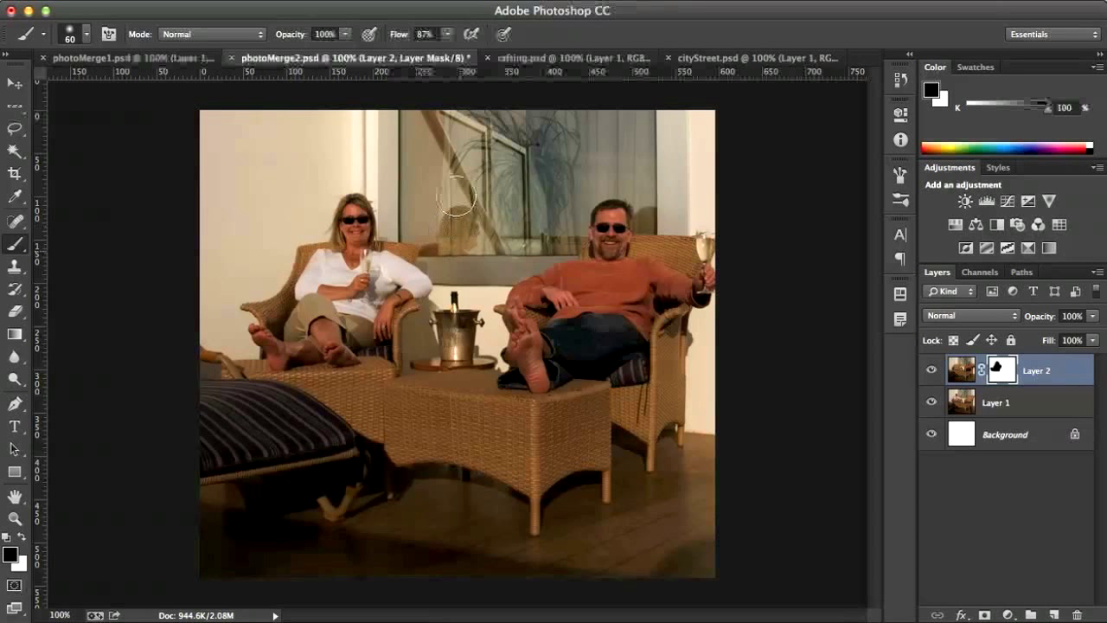
drag(380, 233, 406, 268)
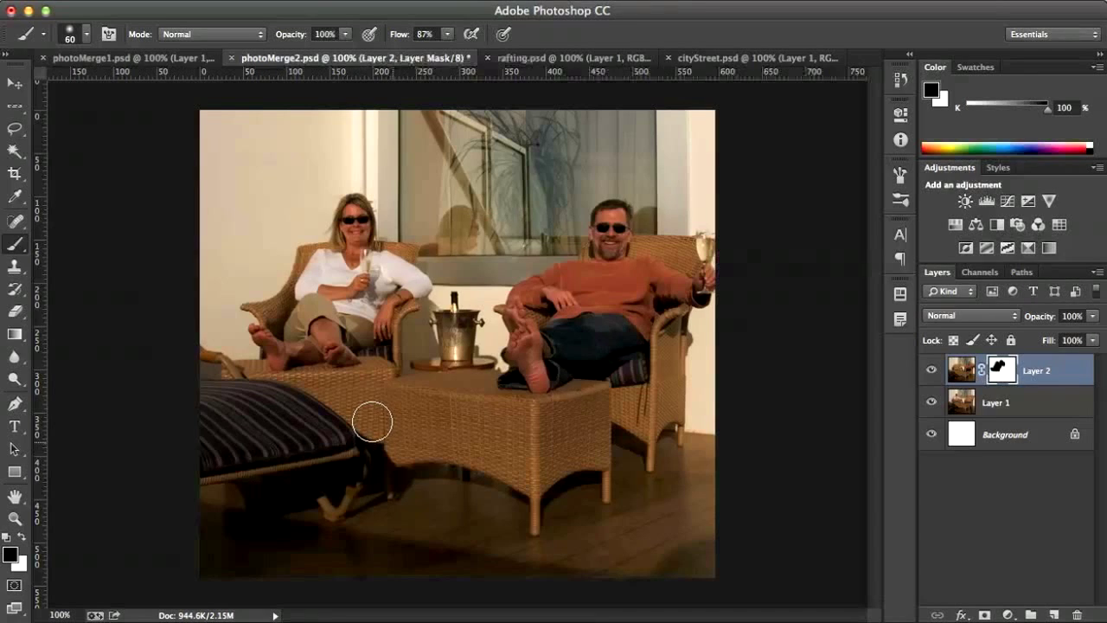
Drag the rafting image from rafting.psd into cityStreet.psd as Layer 2.
click(552, 55)
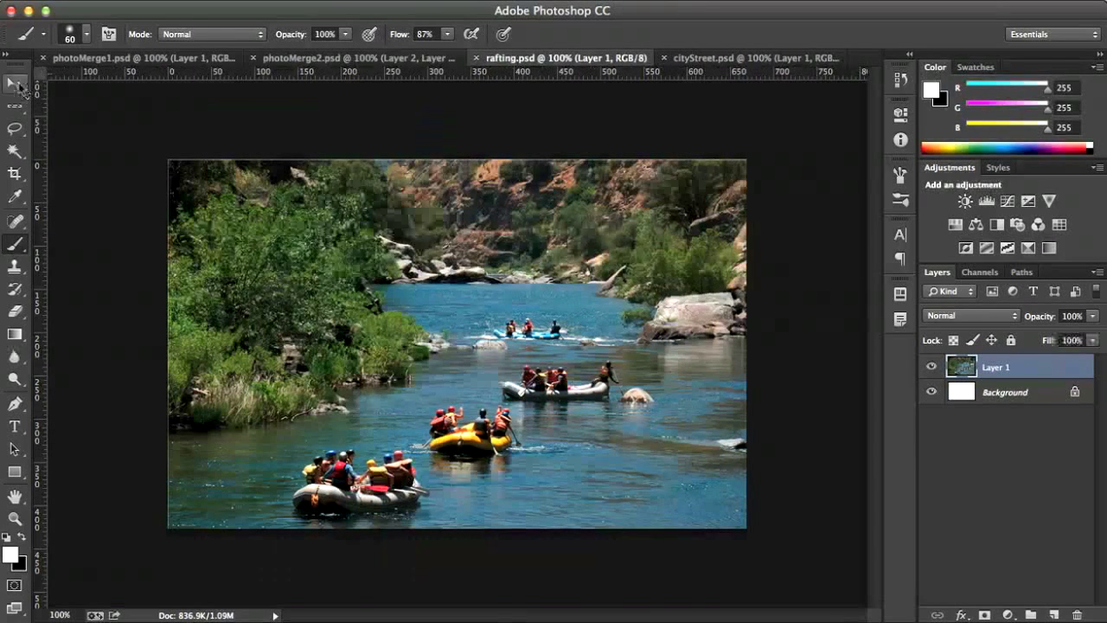
key(v)
drag(530, 414, 632, 201)
drag(467, 404, 455, 411)
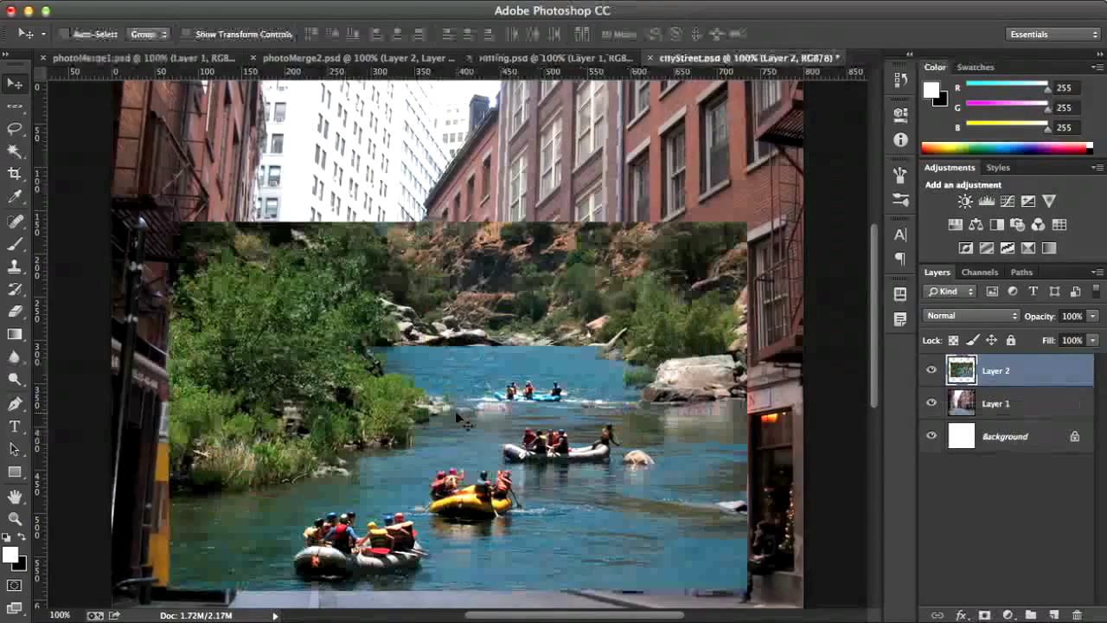
Hide and re-show the rafting layer to compare it with the street photo.
click(930, 369)
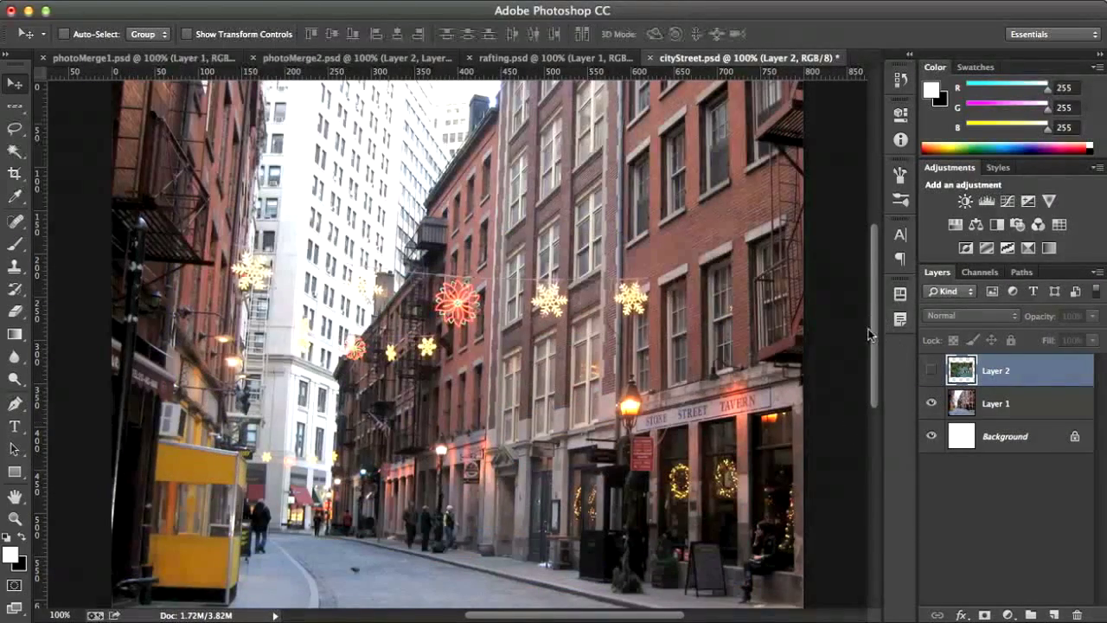
scroll(867, 335, down, 5)
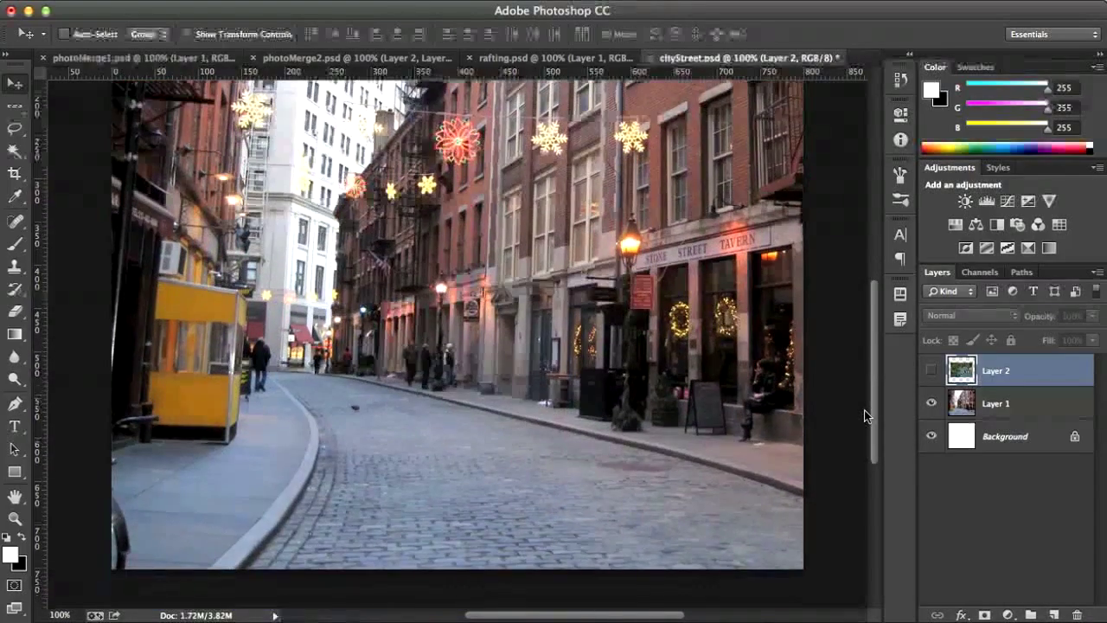
scroll(868, 415, up, 2)
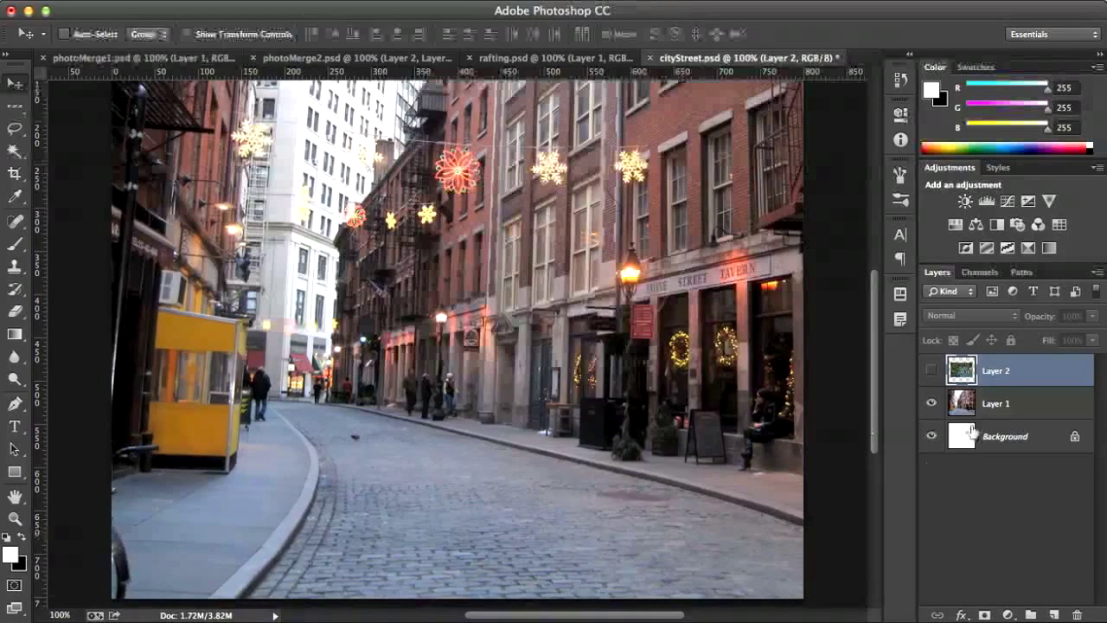
click(931, 370)
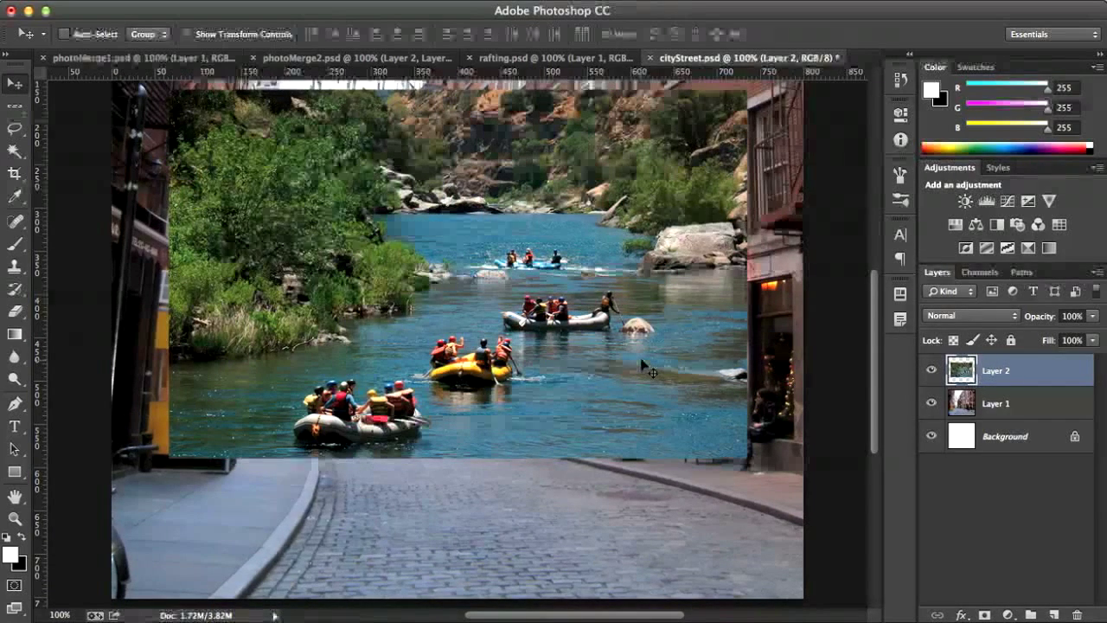
Drop the rafting layer to 50% opacity, move it down to match the street, restore 100%, and add a mask.
key(5)
drag(629, 360, 688, 522)
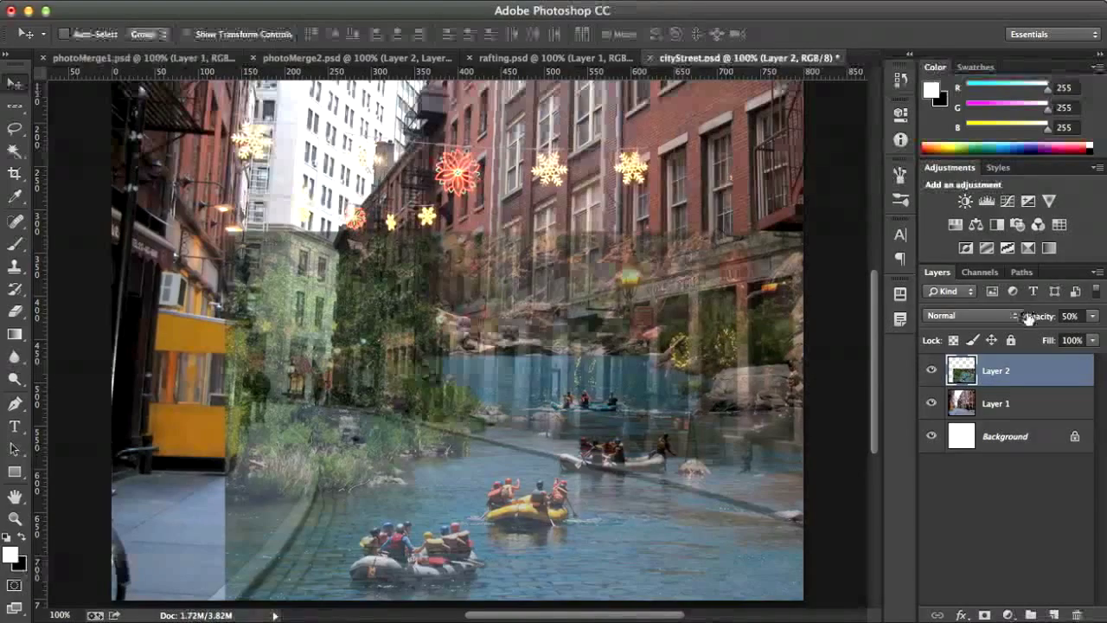
drag(1037, 316, 1080, 316)
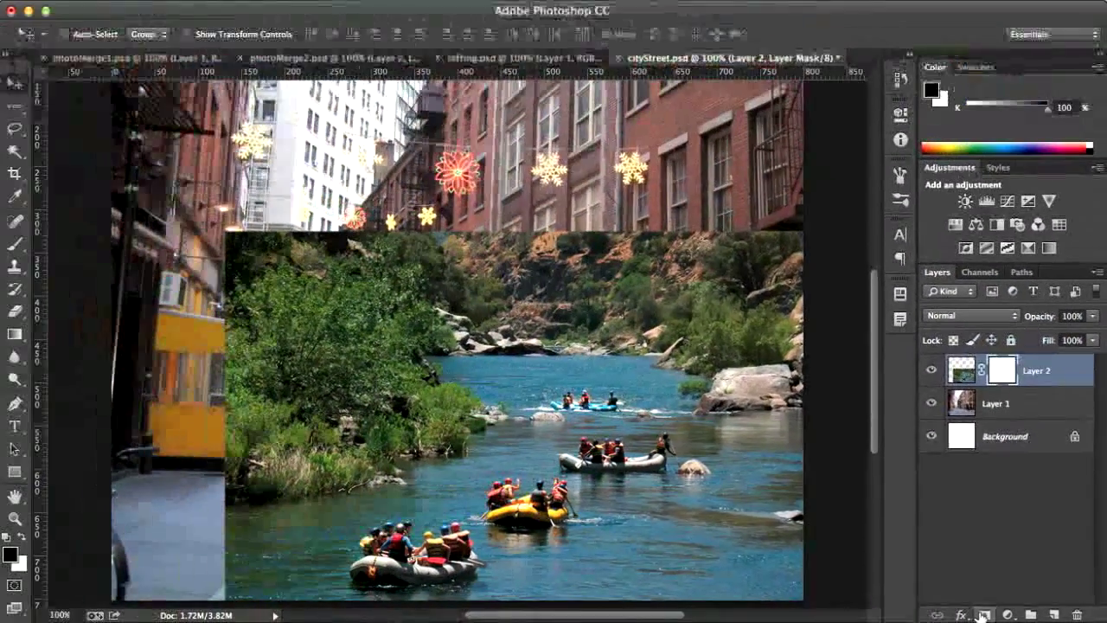
click(854, 614)
Paint black with a 100 px brush over the river's top and right side to reveal buildings and storefronts.
click(15, 243)
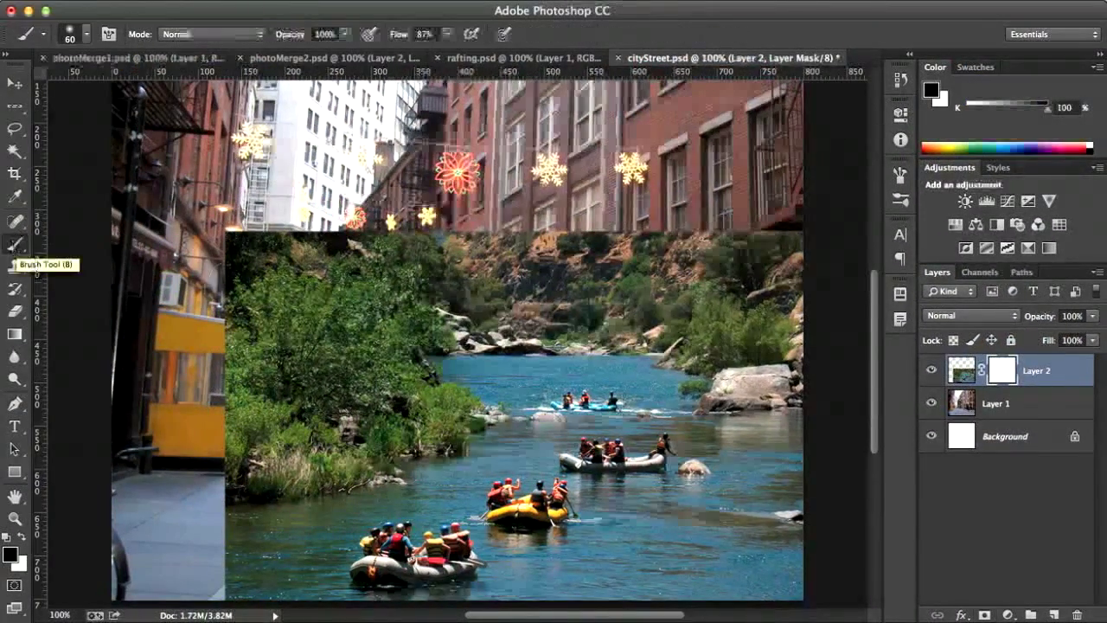
key(])
mouse_move(285, 246)
mouse_down()
mouse_move(231, 223)
mouse_move(356, 252)
mouse_move(338, 299)
mouse_move(232, 378)
mouse_move(214, 351)
mouse_move(248, 470)
mouse_move(250, 534)
mouse_move(220, 590)
mouse_move(242, 501)
mouse_move(299, 393)
mouse_move(288, 403)
mouse_move(609, 244)
mouse_move(556, 210)
mouse_move(729, 206)
mouse_up()
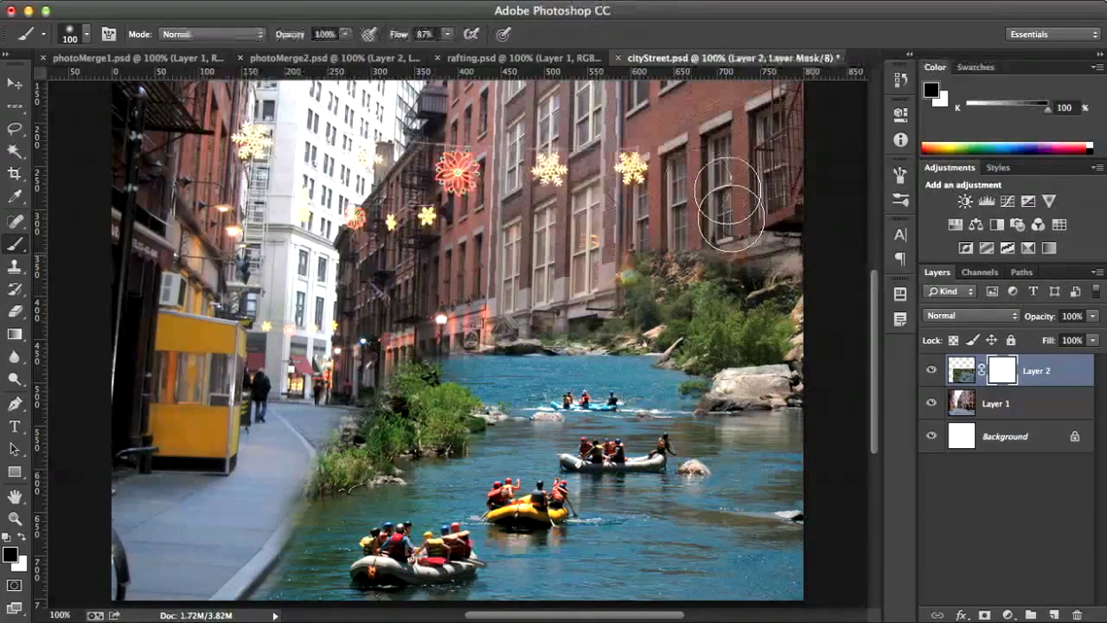
mouse_move(784, 298)
mouse_down()
mouse_move(741, 255)
mouse_move(675, 272)
mouse_move(661, 292)
mouse_move(592, 293)
mouse_move(623, 325)
mouse_move(747, 369)
mouse_move(721, 347)
mouse_move(770, 411)
mouse_move(721, 406)
mouse_move(397, 290)
mouse_move(375, 304)
mouse_move(683, 394)
mouse_move(594, 402)
mouse_move(364, 338)
mouse_move(695, 420)
mouse_move(481, 401)
mouse_move(480, 375)
mouse_move(398, 359)
mouse_move(622, 401)
mouse_move(815, 481)
mouse_move(667, 430)
mouse_up()
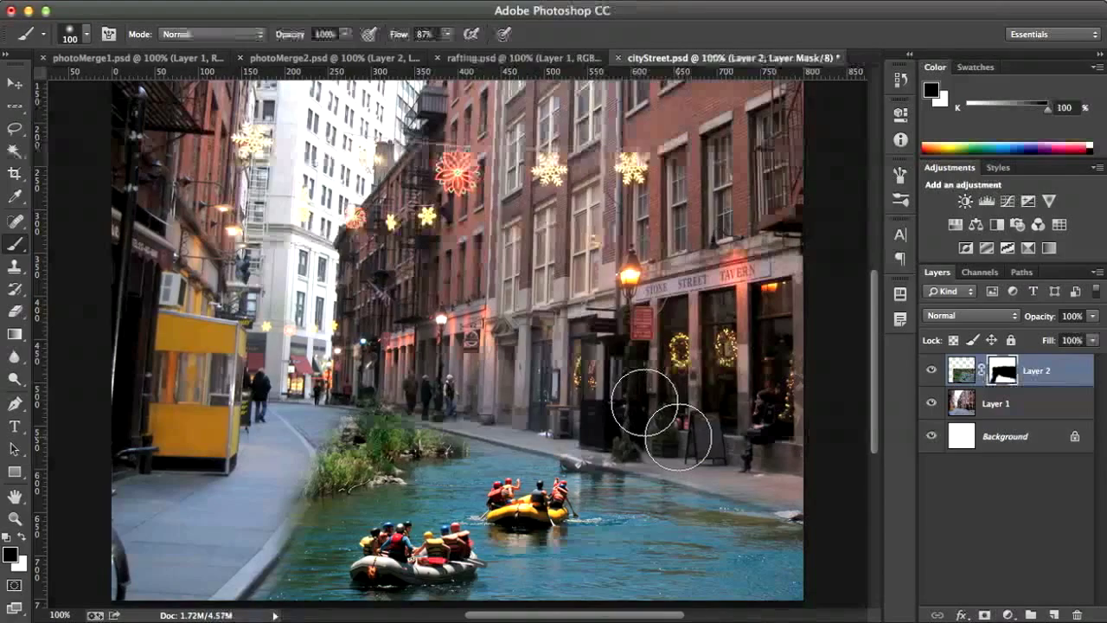
key(x)
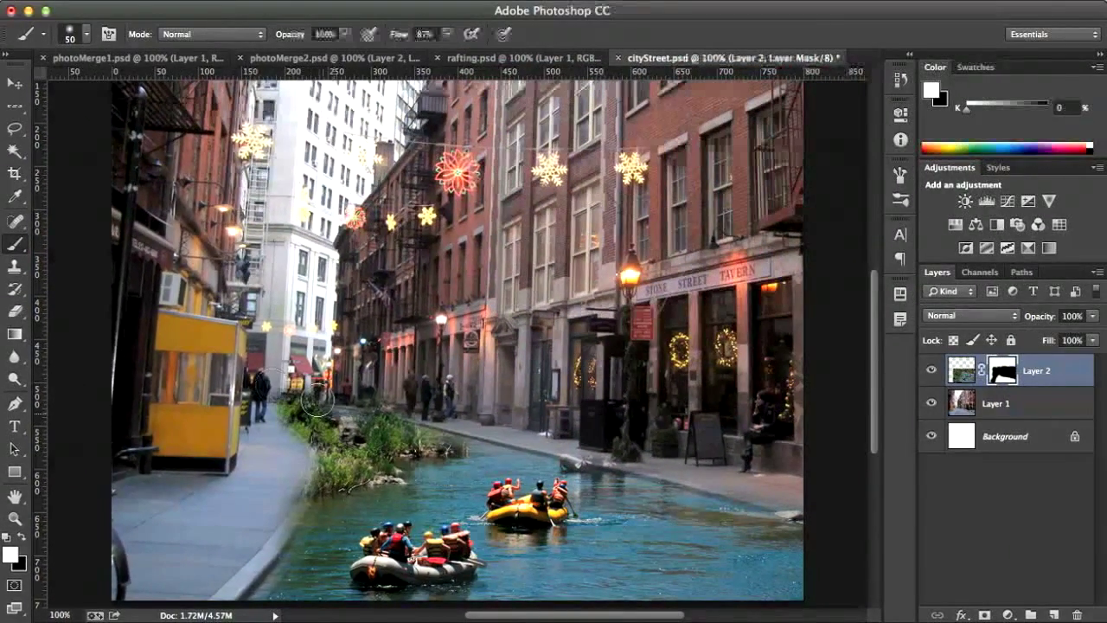
Paint white to restore the grassy bank, then at 21% flow blend the water edge along the right curb.
drag(317, 400, 519, 458)
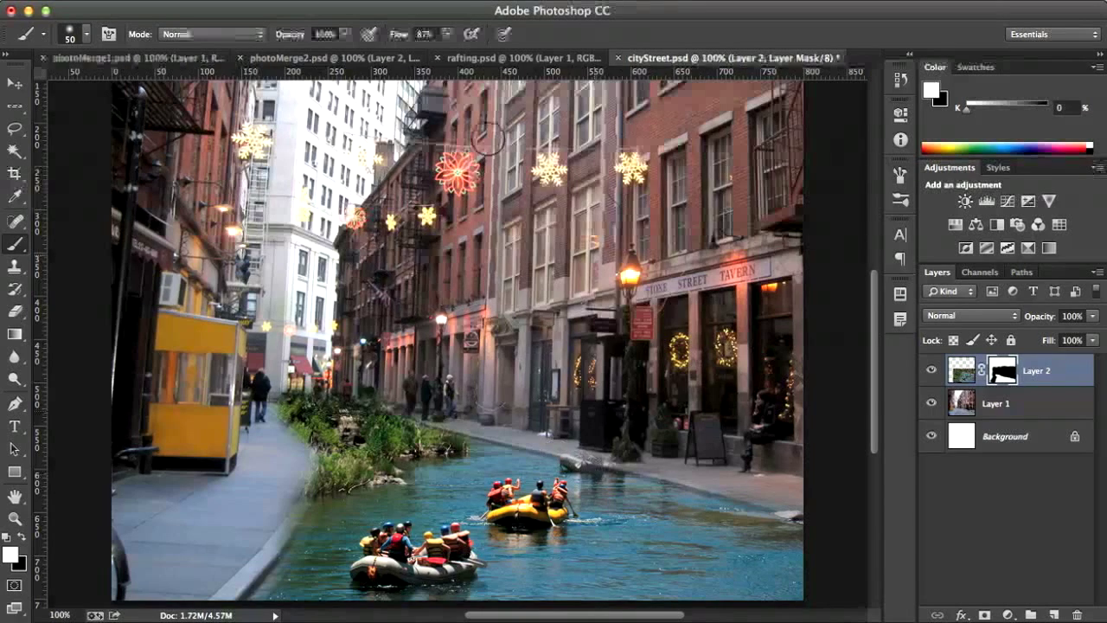
click(398, 35)
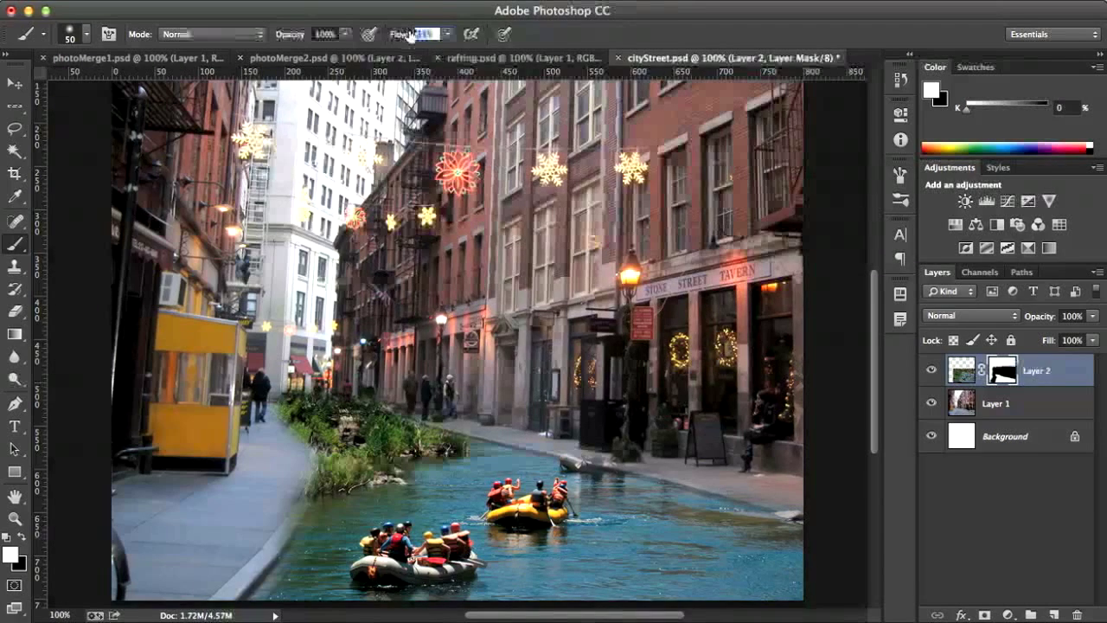
drag(409, 34, 401, 40)
mouse_move(639, 448)
mouse_down()
mouse_move(628, 483)
mouse_move(667, 467)
mouse_up()
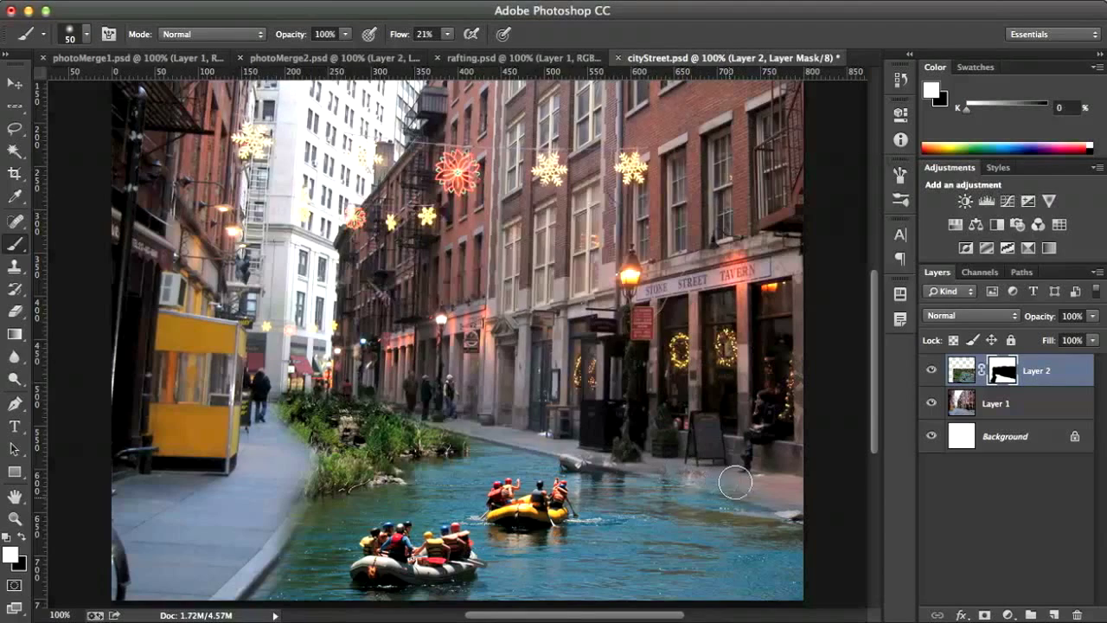
drag(749, 499, 770, 507)
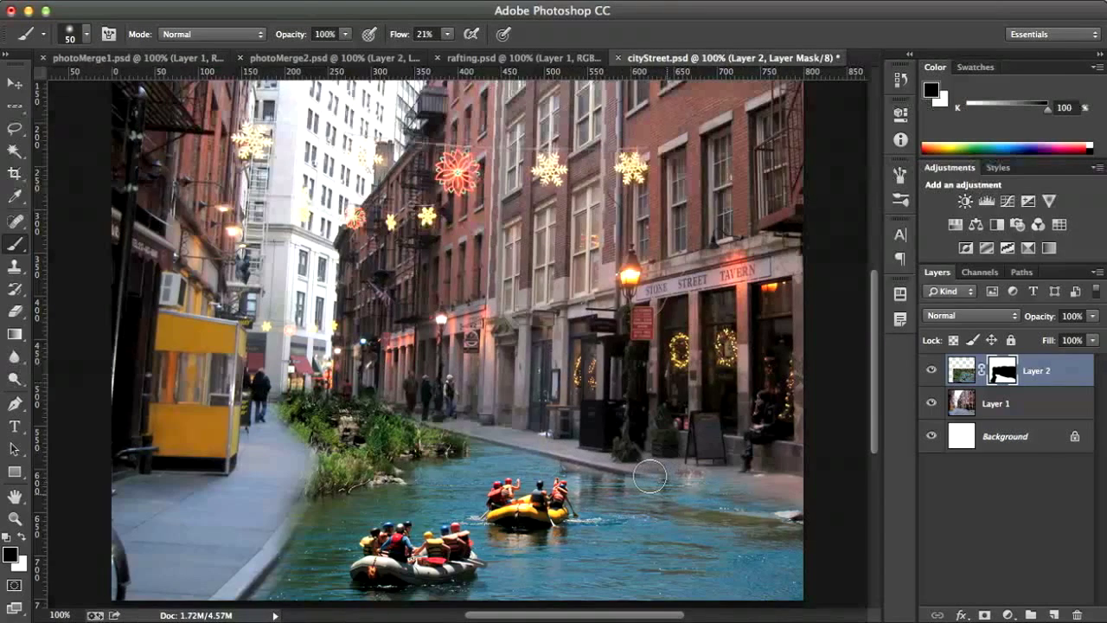
Brush the rafting mask along the left sidewalk curb at 21% flow to soften the water's edge.
key(x)
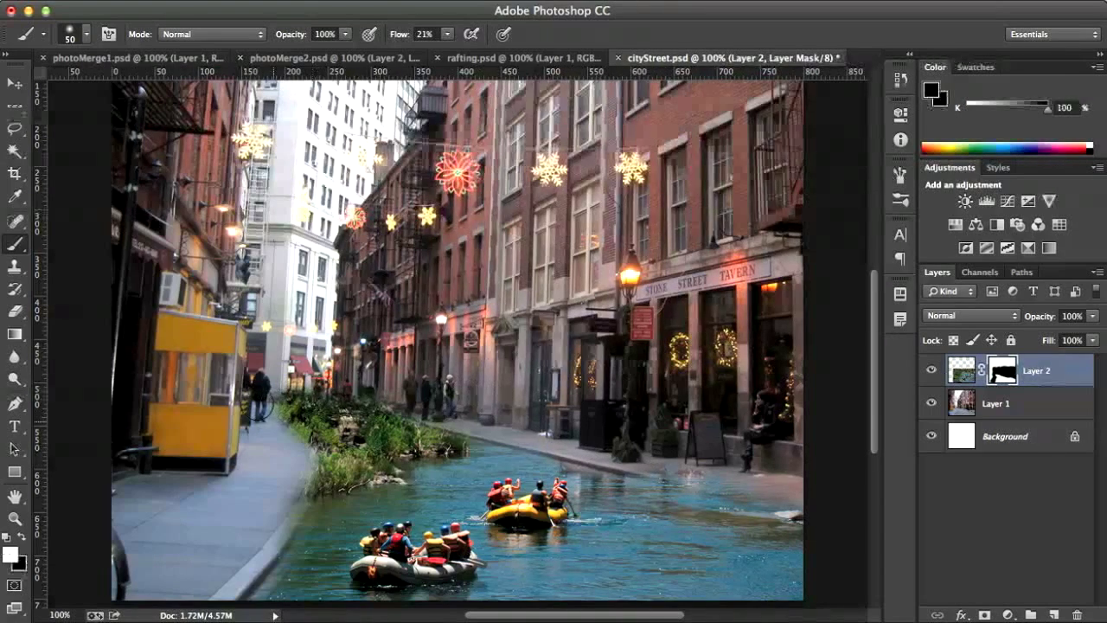
key(x)
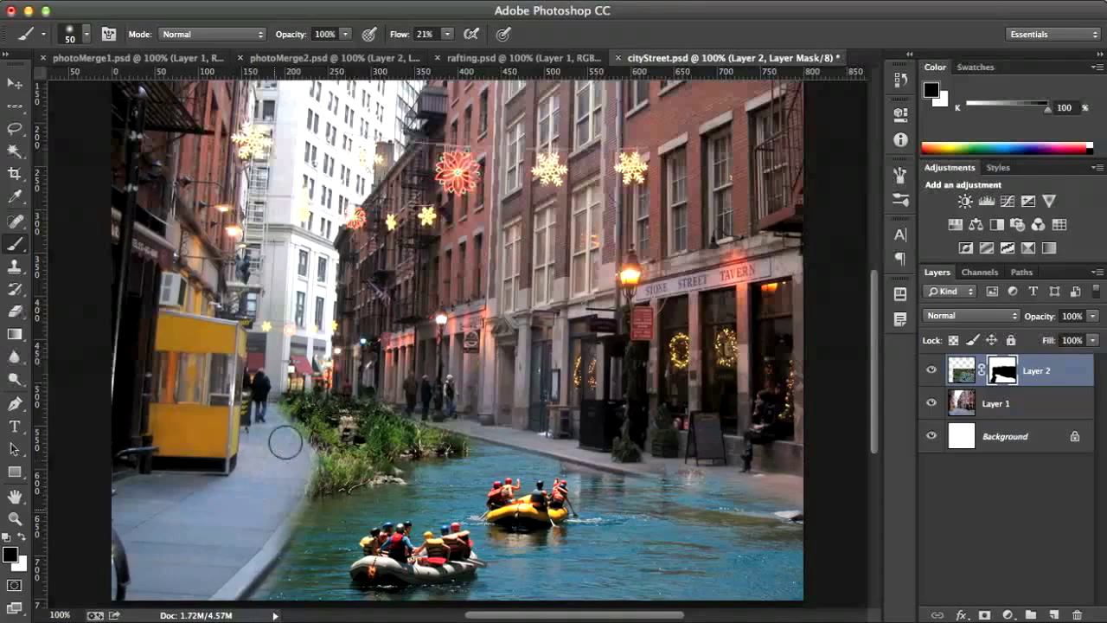
mouse_move(285, 443)
mouse_down()
mouse_move(254, 506)
mouse_move(273, 493)
mouse_move(243, 535)
mouse_move(262, 492)
mouse_move(216, 573)
mouse_move(287, 547)
mouse_up()
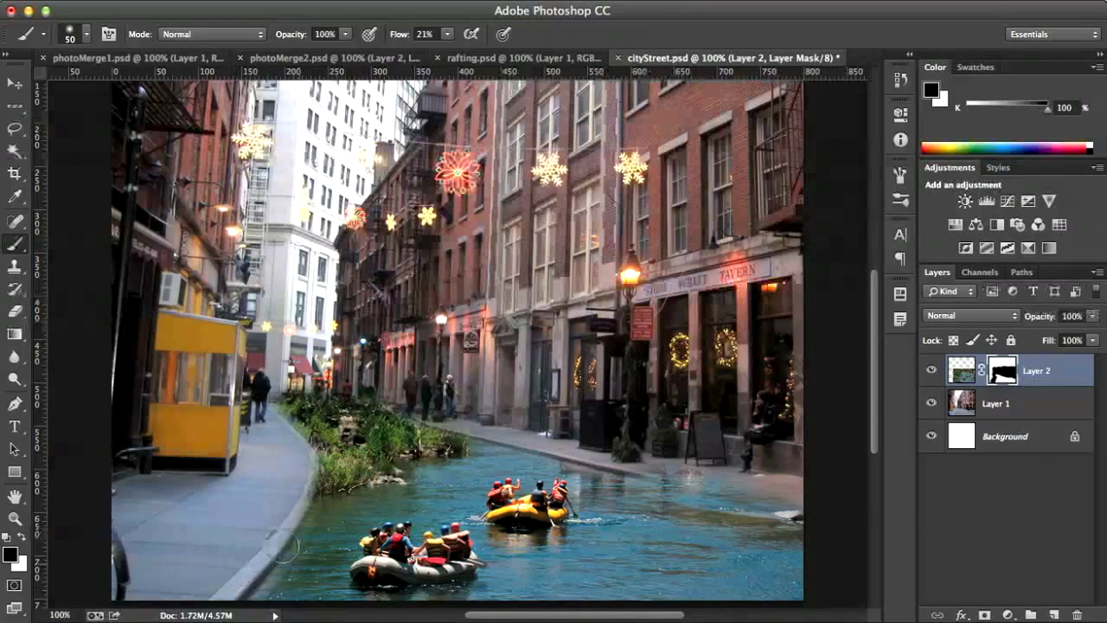
key(x)
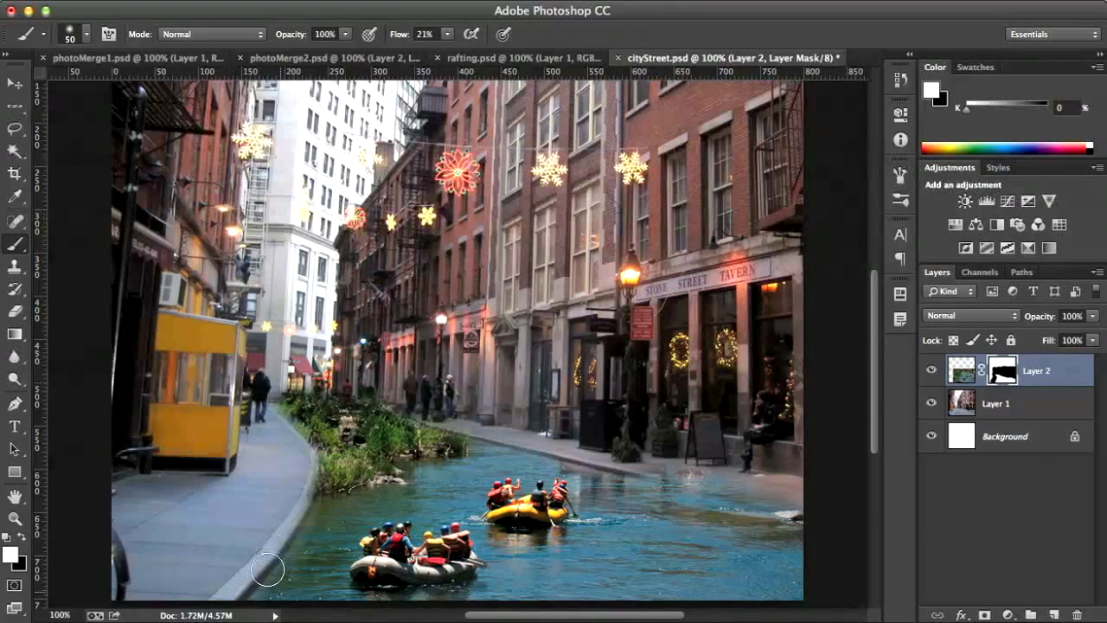